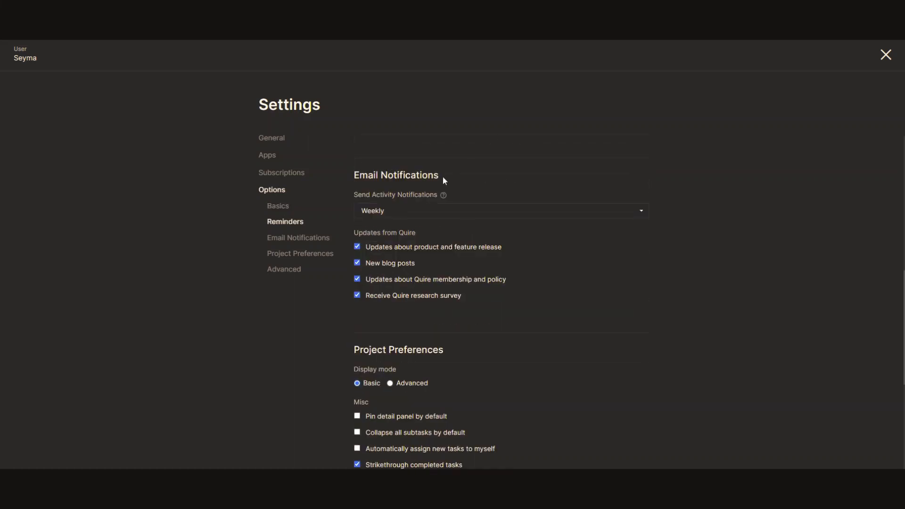
Leave activity e-mail notifications at Weekly and look through the Project Preferences options.
{"action": "left_click", "coordinate": [403, 217]}
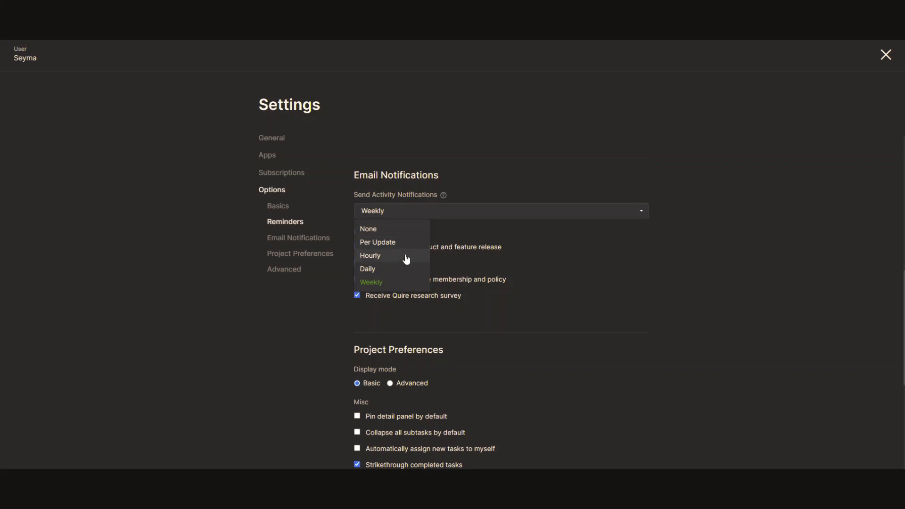
{"action": "left_click", "coordinate": [435, 231]}
{"action": "scroll", "coordinate": [441, 216], "scroll_direction": "down", "scroll_amount": 3}
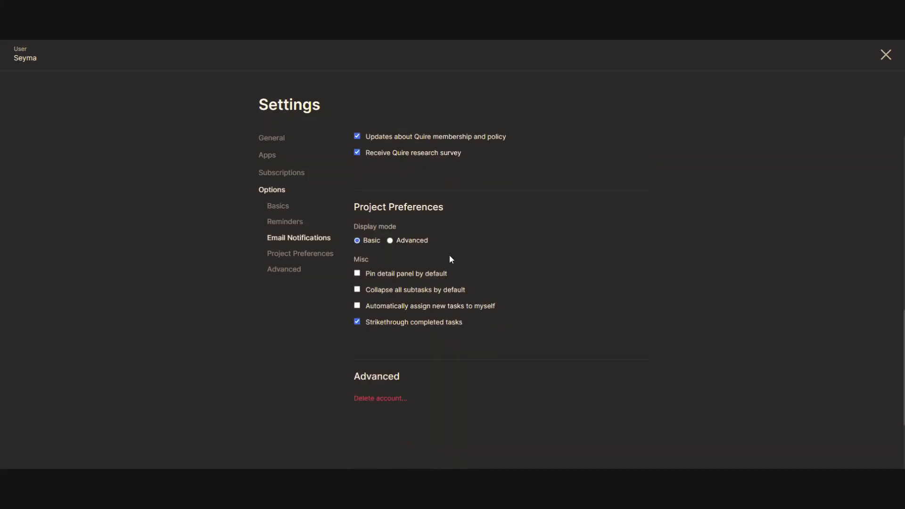
{"action": "scroll", "coordinate": [450, 259], "scroll_direction": "up", "scroll_amount": 12}
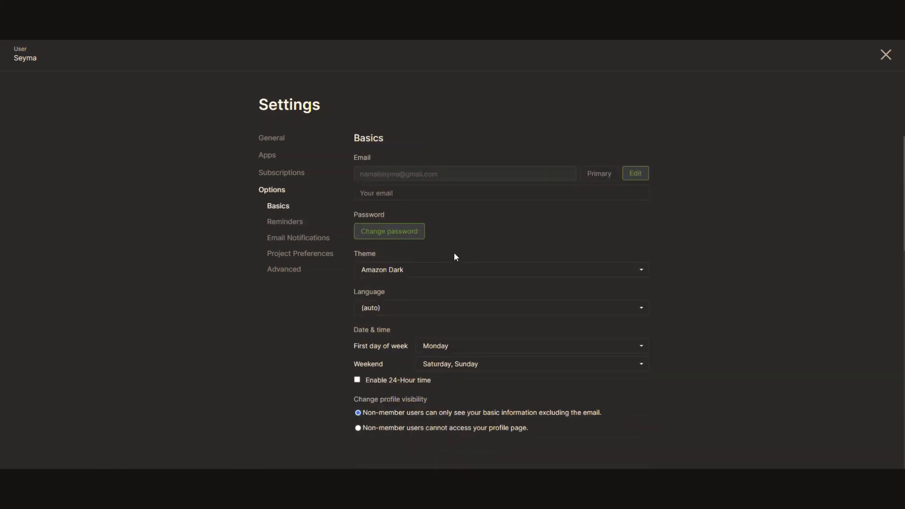
Review the Profile fields in Account Settings, changing nothing, then close Settings back to My Tasks.
{"action": "left_click", "coordinate": [885, 54]}
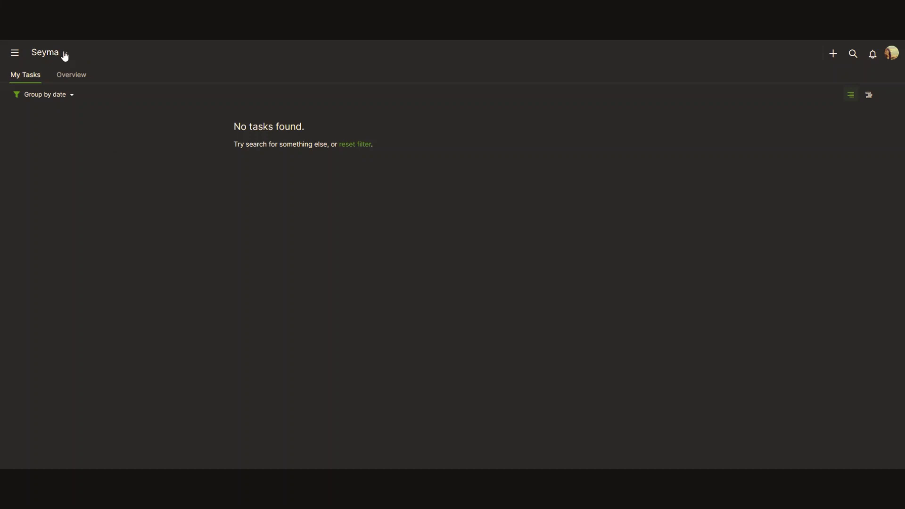
{"action": "left_click", "coordinate": [64, 55]}
{"action": "left_click", "coordinate": [102, 117]}
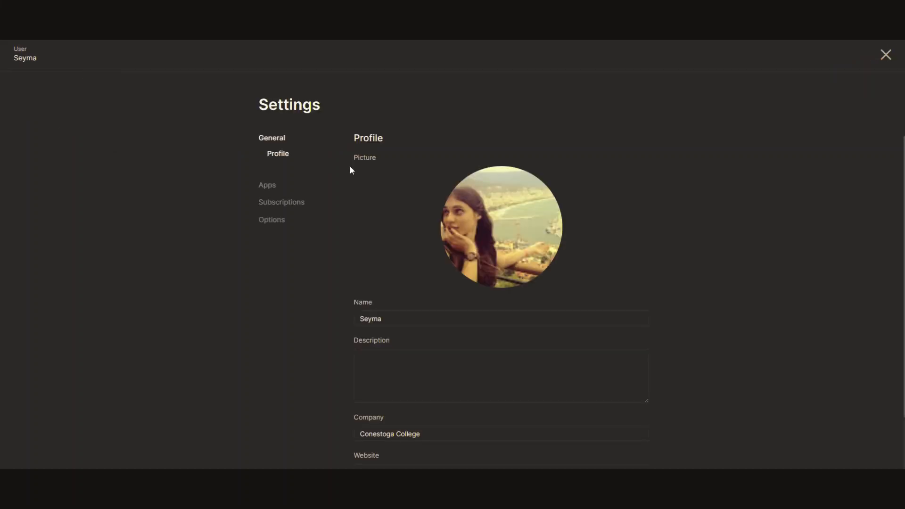
{"action": "scroll", "coordinate": [510, 237], "scroll_direction": "down", "scroll_amount": 2}
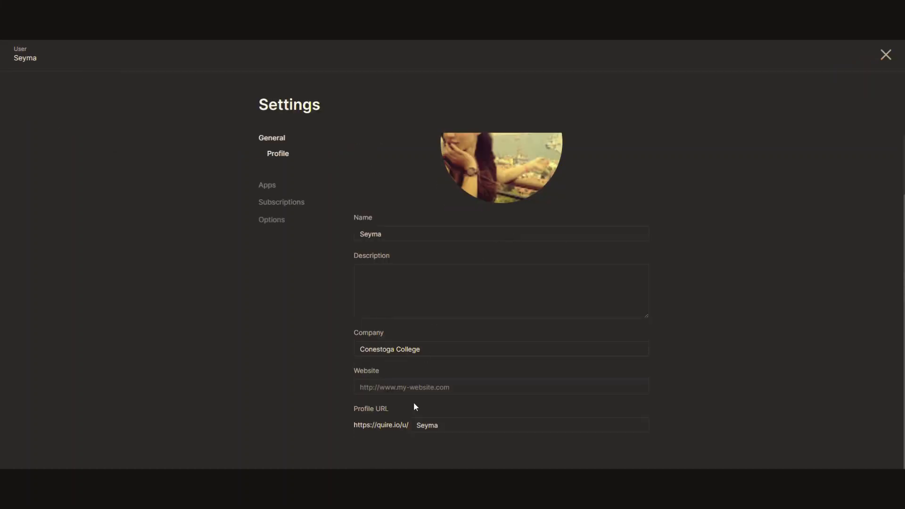
{"action": "left_click", "coordinate": [446, 423]}
{"action": "left_click", "coordinate": [432, 351]}
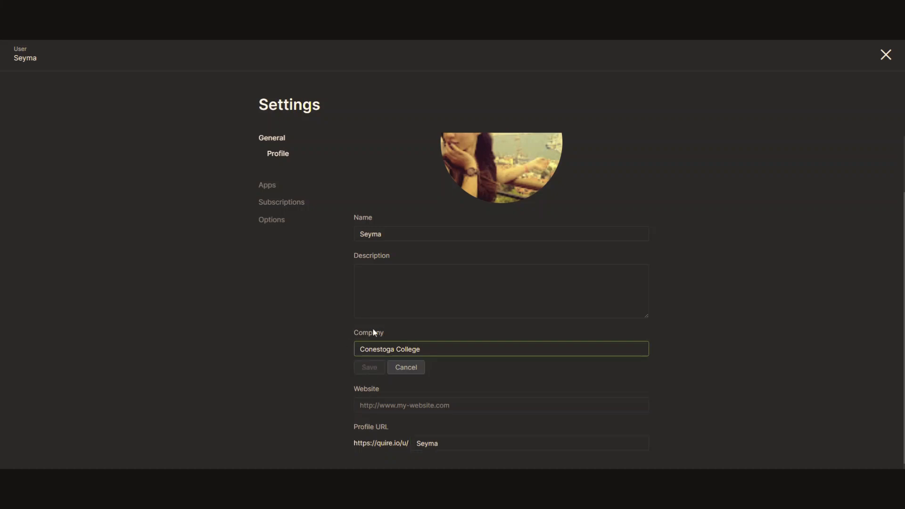
{"action": "left_click", "coordinate": [438, 376]}
{"action": "scroll", "coordinate": [527, 299], "scroll_direction": "up", "scroll_amount": 2}
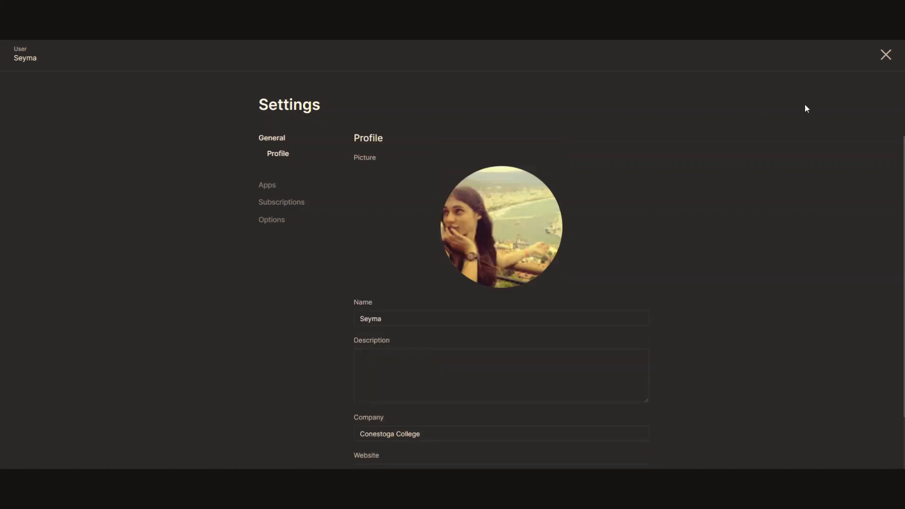
{"action": "left_click", "coordinate": [885, 55]}
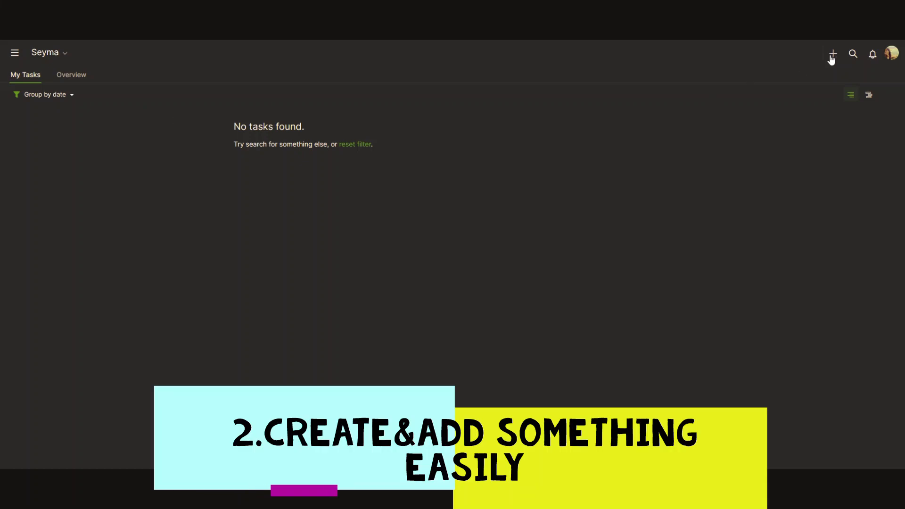
Add an organization named 'Conestoga College' from the + menu.
{"action": "left_click", "coordinate": [832, 56]}
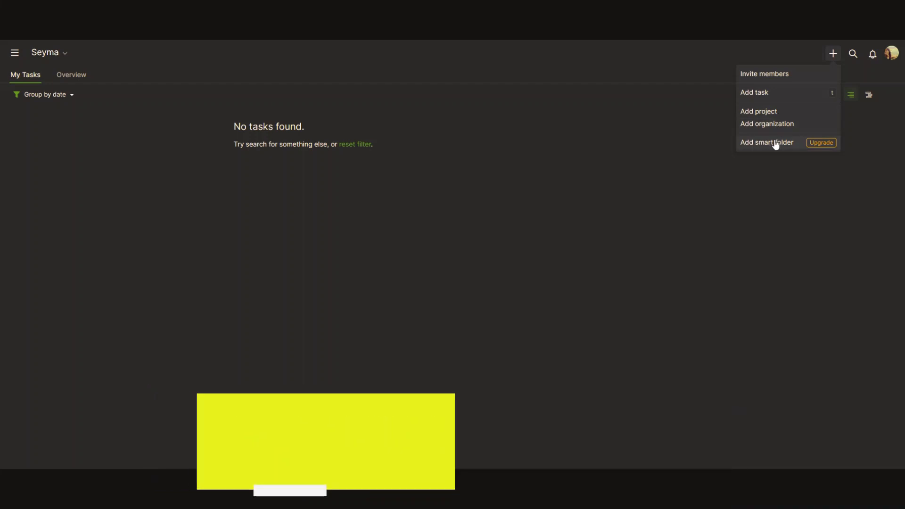
{"action": "left_click", "coordinate": [773, 124]}
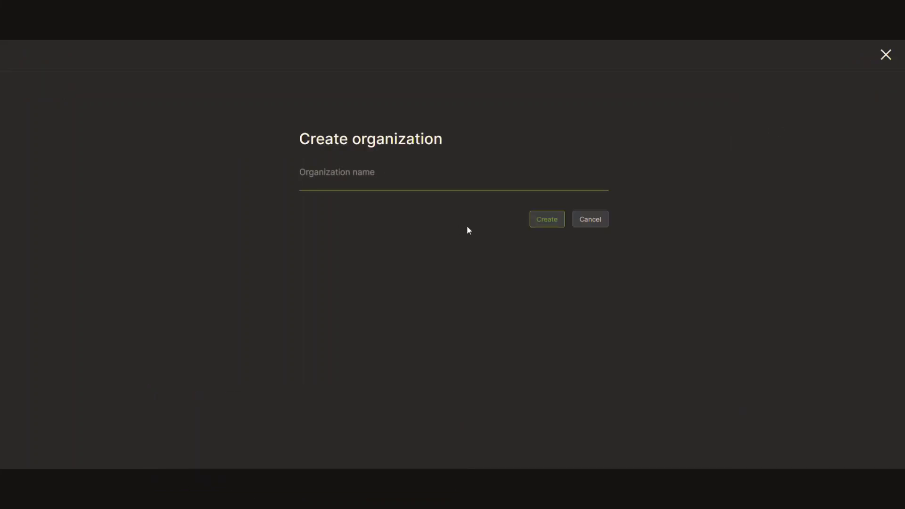
{"action": "type", "text": "Conestoga College"}
{"action": "left_click", "coordinate": [546, 219]}
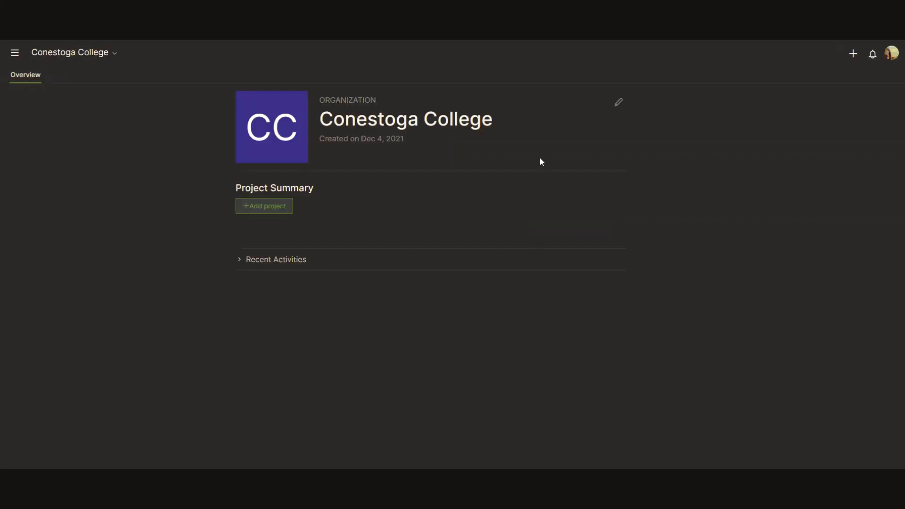
Open Conestoga College's settings from the pencil icon and switch to the Members page.
{"action": "left_click", "coordinate": [618, 102]}
{"action": "scroll", "coordinate": [381, 187], "scroll_direction": "down", "scroll_amount": 1}
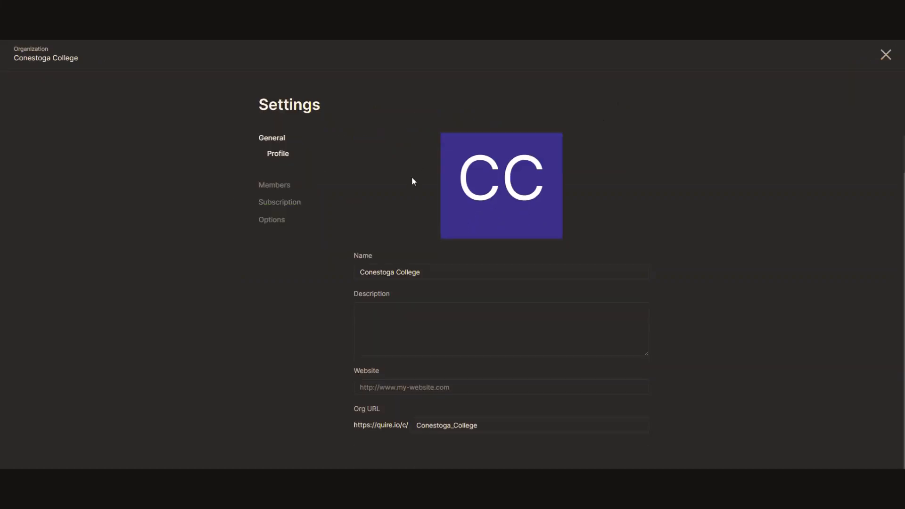
{"action": "left_click", "coordinate": [416, 321]}
{"action": "scroll", "coordinate": [396, 406], "scroll_direction": "down", "scroll_amount": 1}
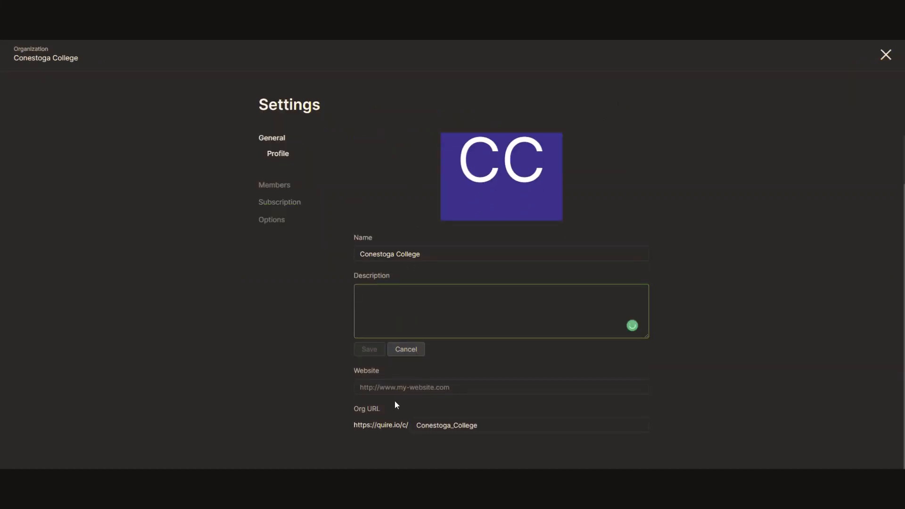
{"action": "scroll", "coordinate": [485, 345], "scroll_direction": "up", "scroll_amount": 2}
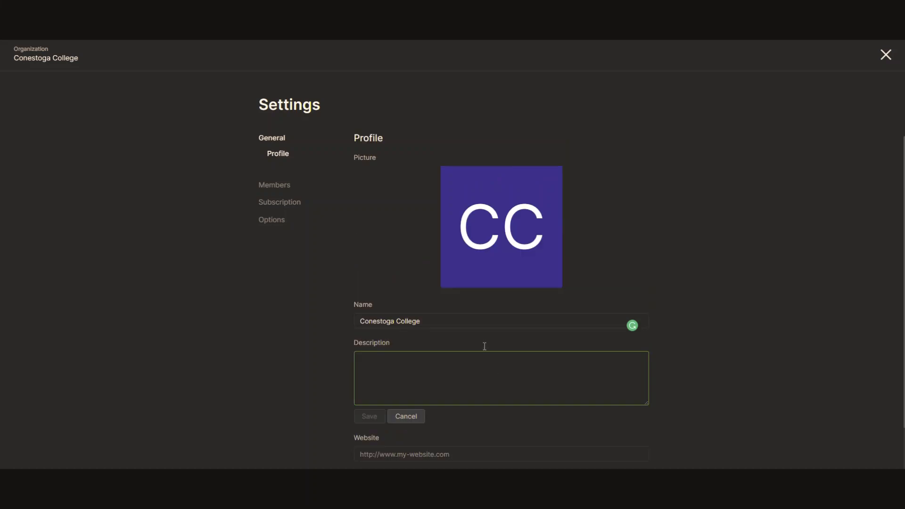
{"action": "left_click", "coordinate": [282, 189]}
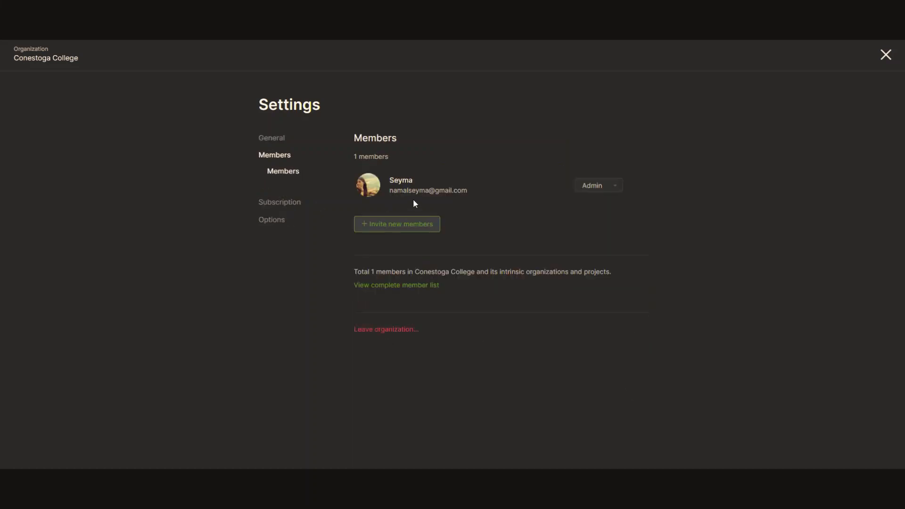
Invite a new member by e-mail address with the Normal role, then close Settings.
{"action": "left_click", "coordinate": [413, 225]}
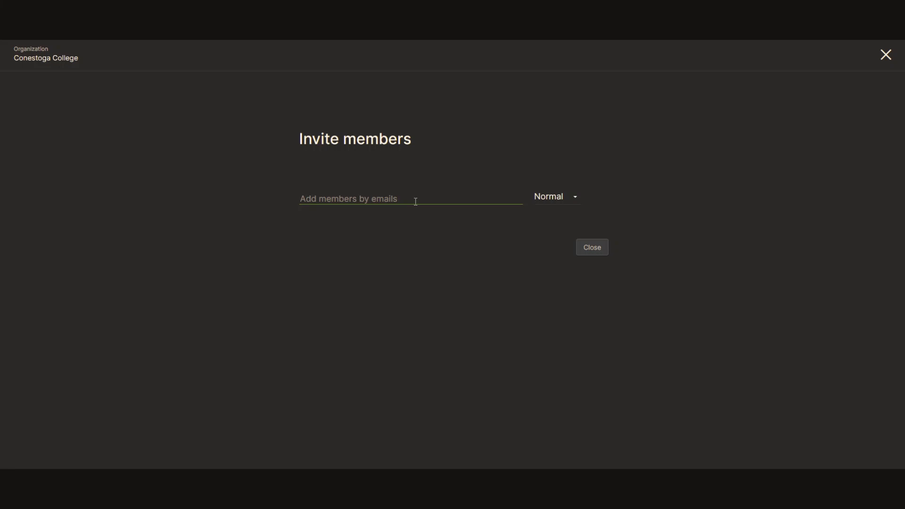
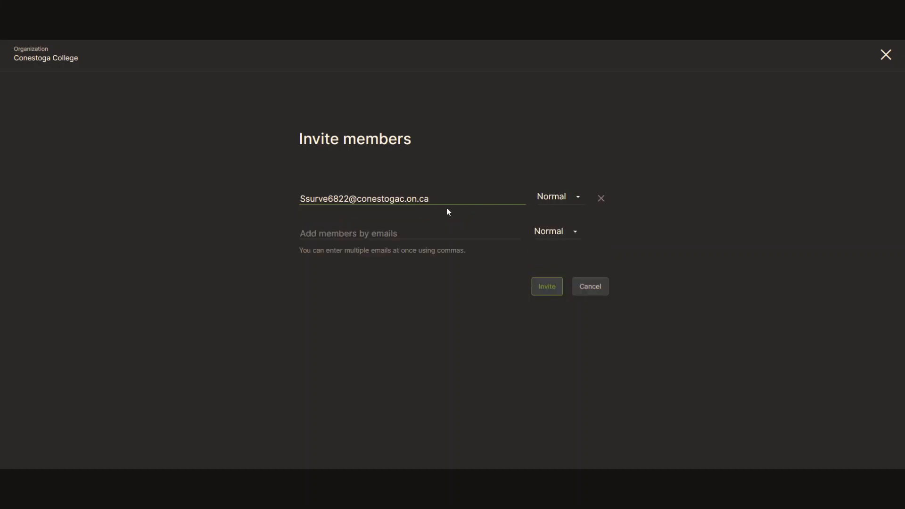
{"action": "left_click", "coordinate": [558, 198]}
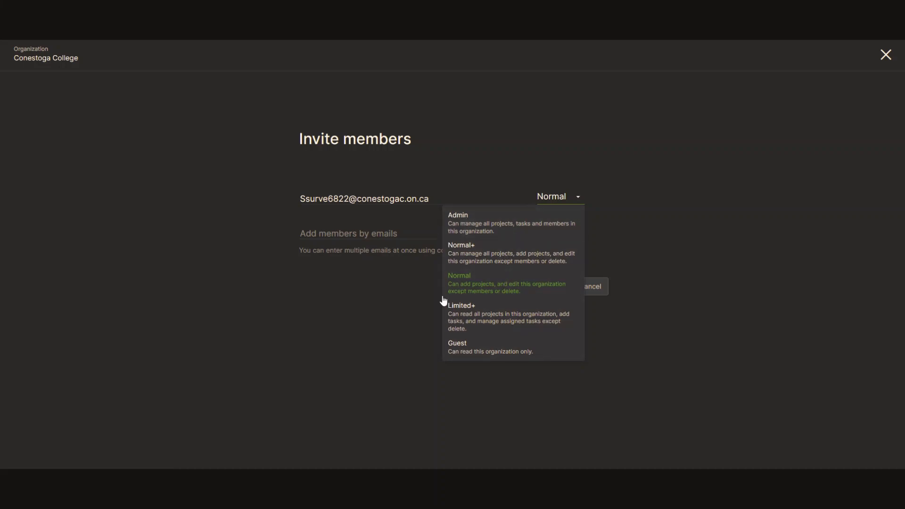
{"action": "left_click", "coordinate": [610, 245]}
{"action": "left_click", "coordinate": [550, 288]}
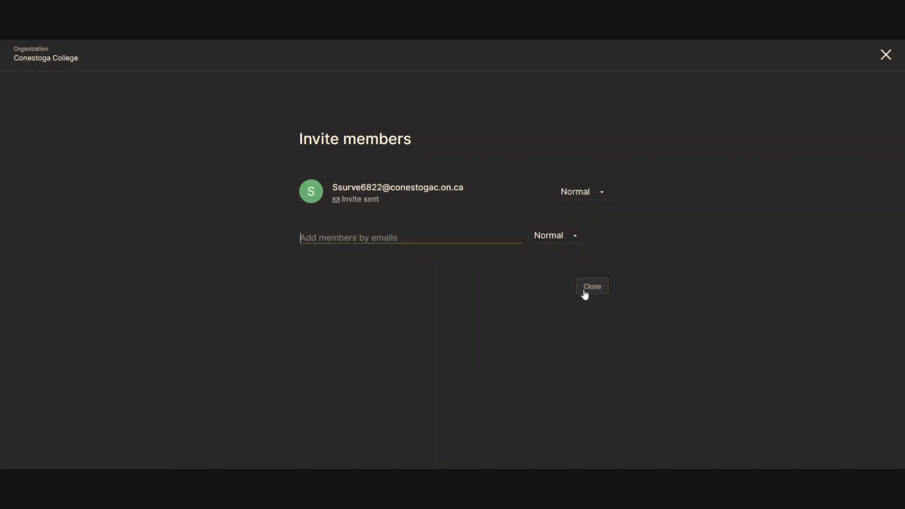
{"action": "left_click", "coordinate": [595, 290]}
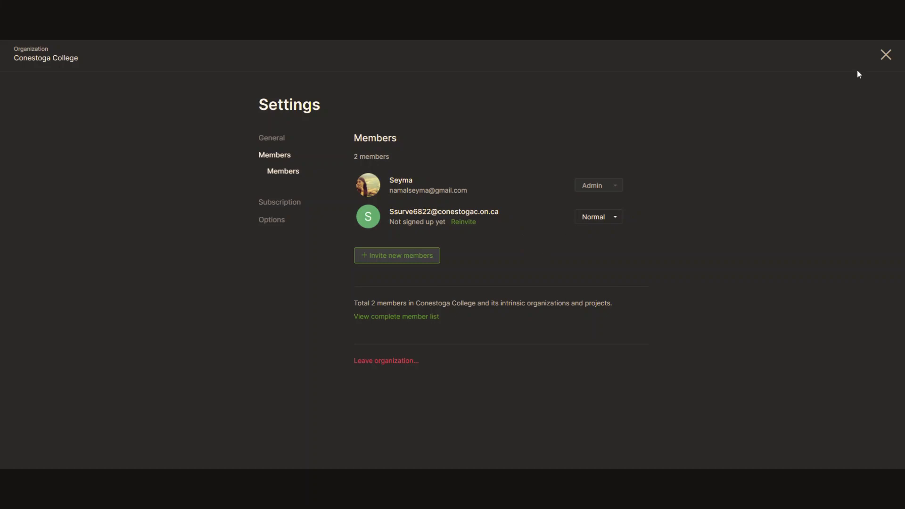
{"action": "left_click", "coordinate": [885, 55]}
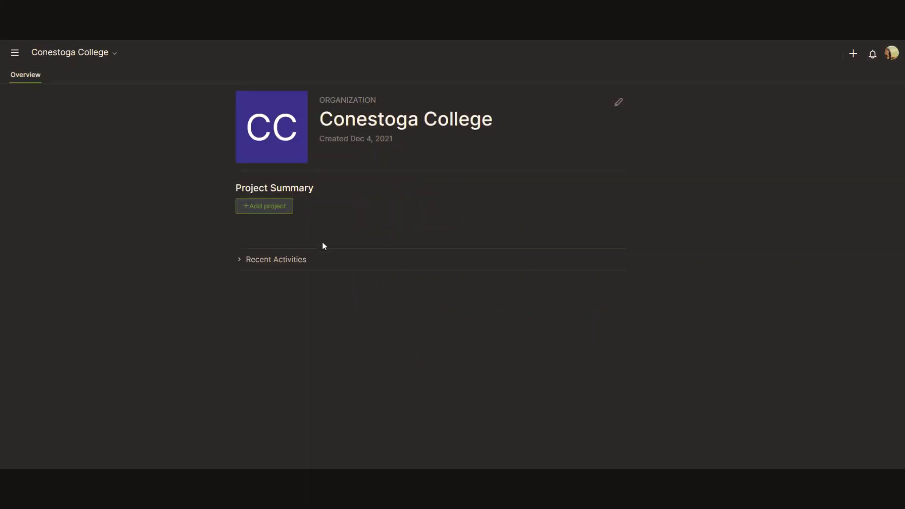
Create 'Advance Project' using the Blank Project template.
{"action": "left_click", "coordinate": [267, 212]}
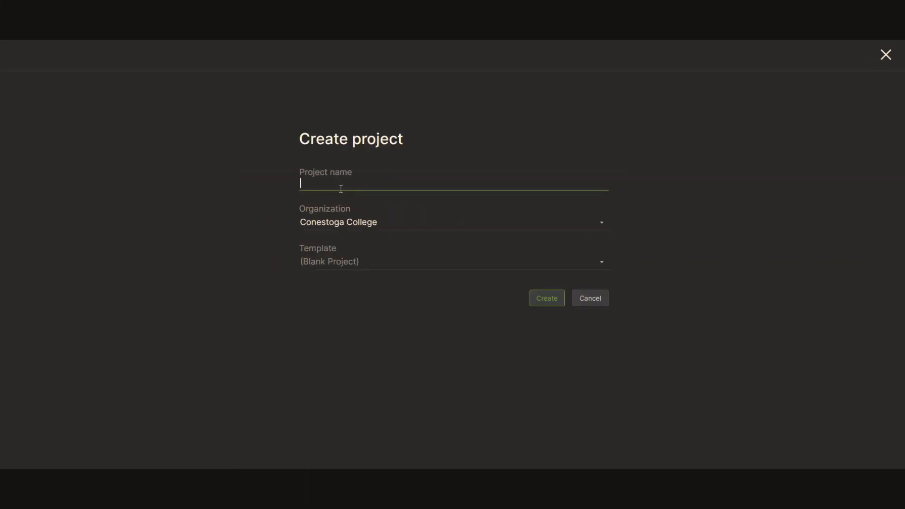
{"action": "type", "text": "Advance Project"}
{"action": "left_click", "coordinate": [351, 256]}
{"action": "left_click", "coordinate": [548, 299]}
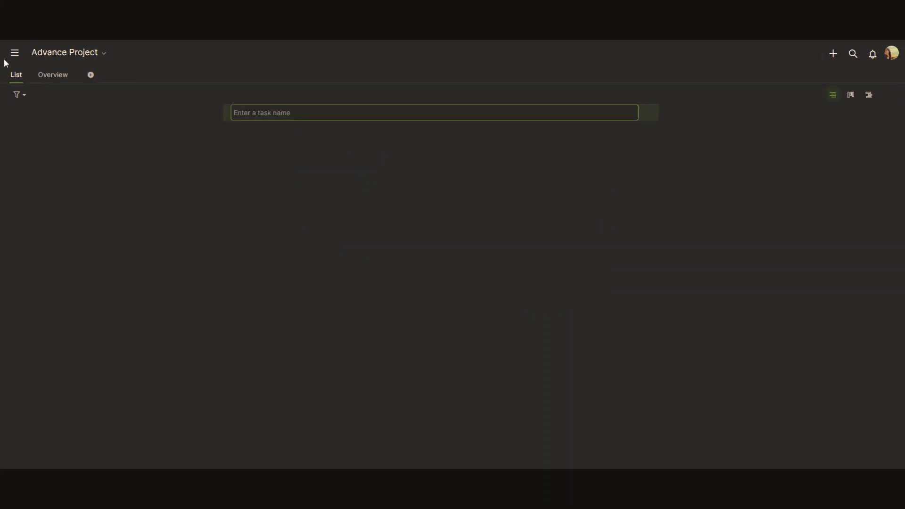
{"action": "left_click", "coordinate": [14, 52]}
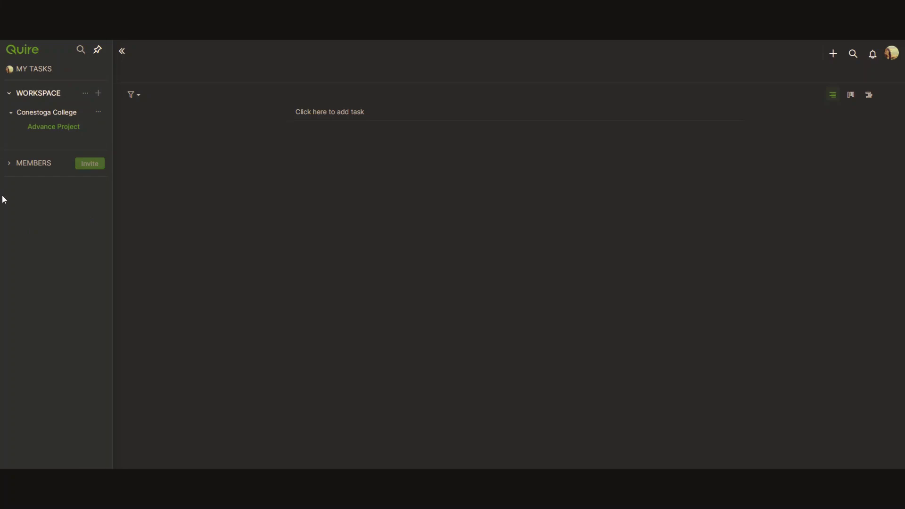
{"action": "left_click", "coordinate": [9, 164]}
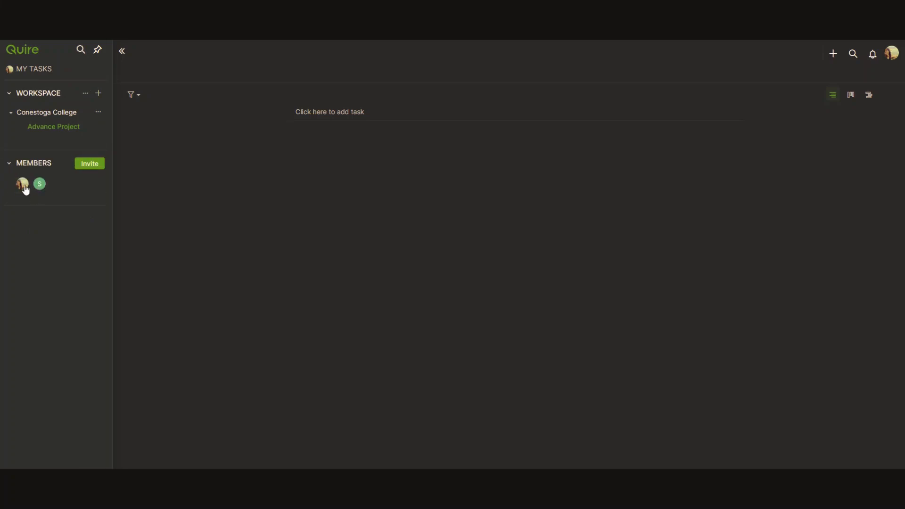
{"action": "left_click", "coordinate": [122, 54]}
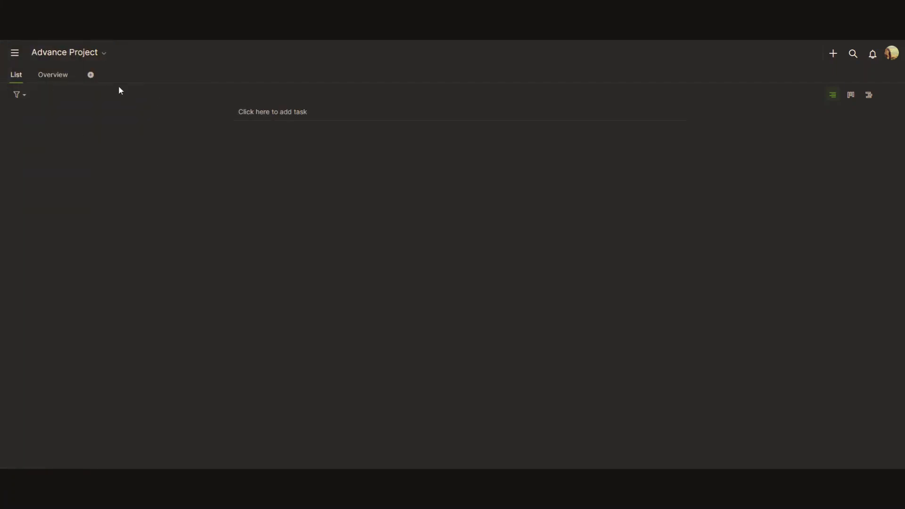
{"action": "left_click", "coordinate": [281, 114]}
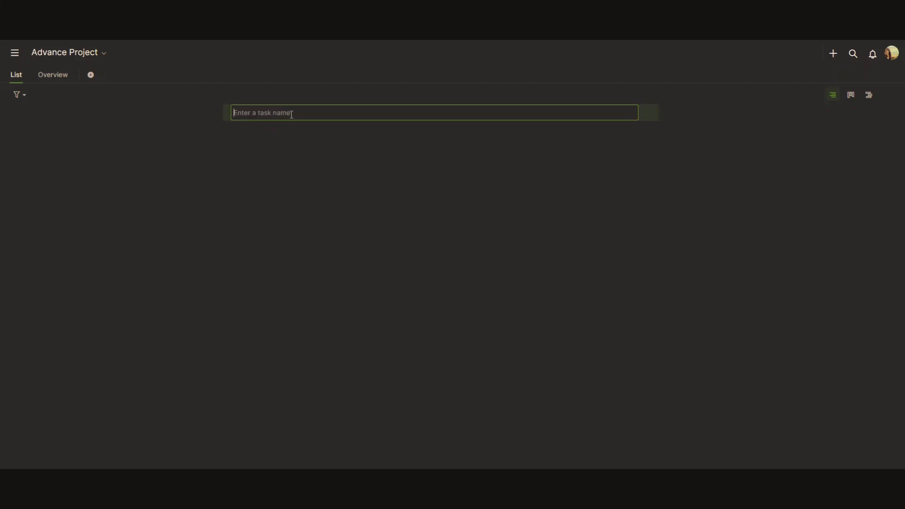
Add the tasks 'Advance Planning' and 'Read e-text' to the project list.
{"action": "type", "text": "Advance Planning"}
{"action": "key", "text": "Return"}
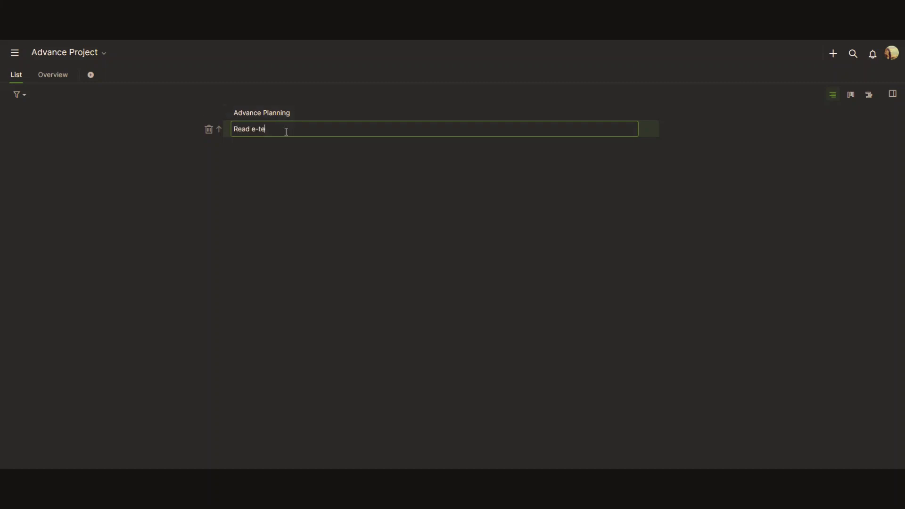
{"action": "key", "text": "Return"}
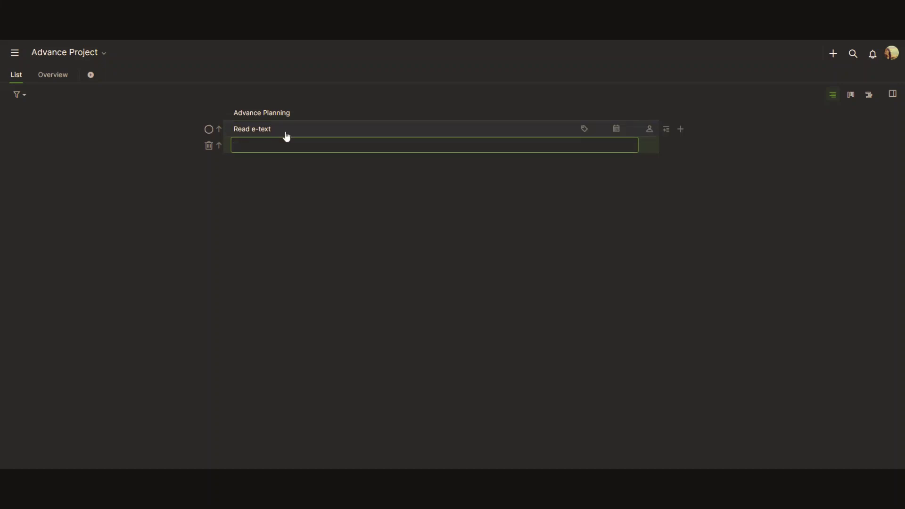
{"action": "key", "text": "Escape"}
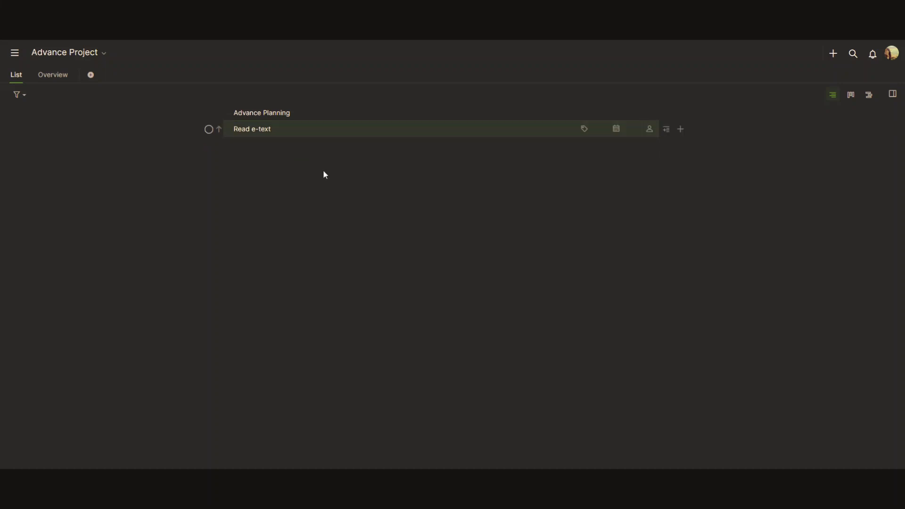
Tag Advance Planning with lesson, report, planning and advance.
{"action": "left_click", "coordinate": [584, 113]}
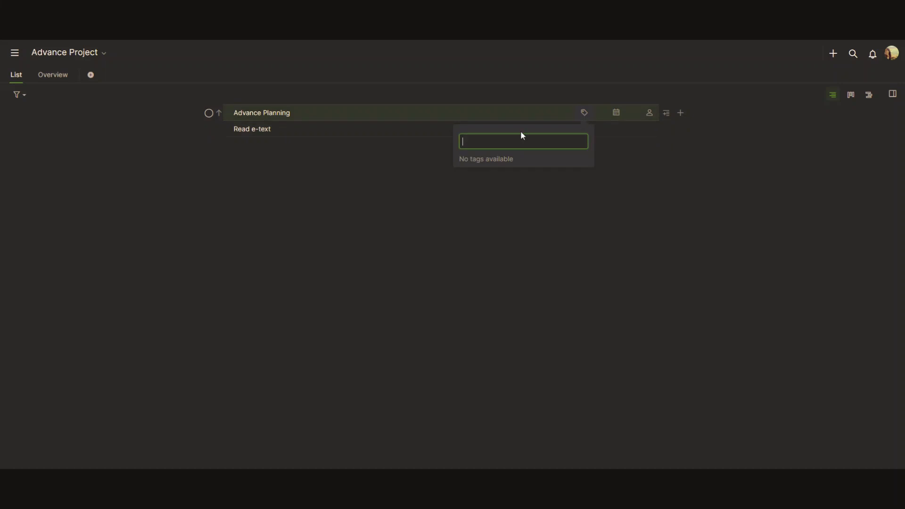
{"action": "type", "text": "lesso"}
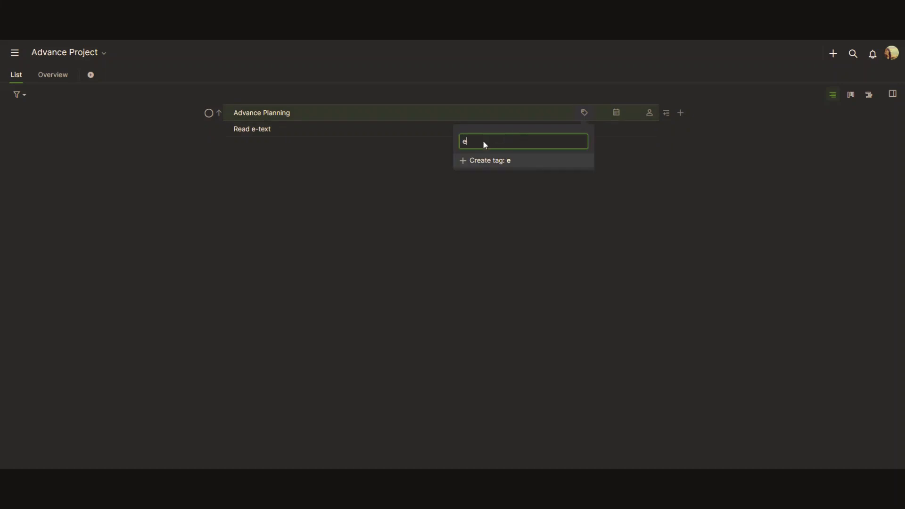
{"action": "type", "text": "n"}
{"action": "key", "text": "Return"}
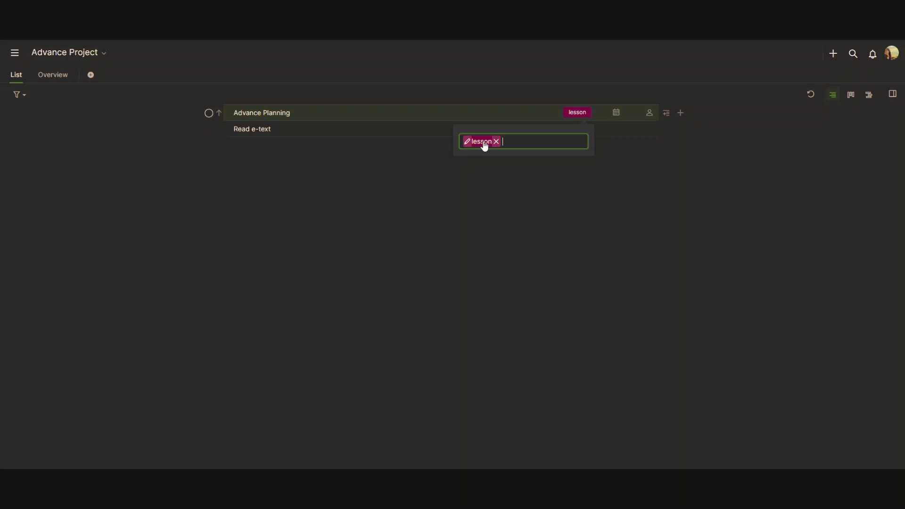
{"action": "type", "text": "report"}
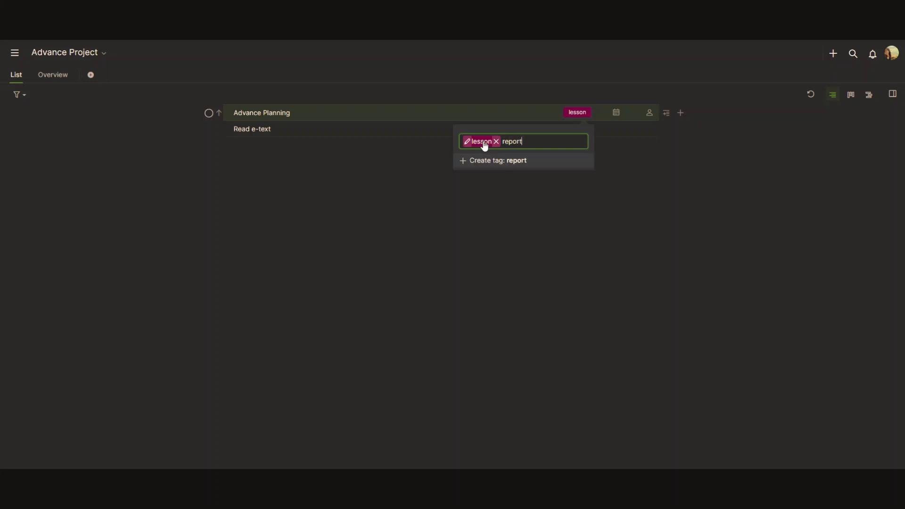
{"action": "key", "text": "Return"}
{"action": "type", "text": "planning"}
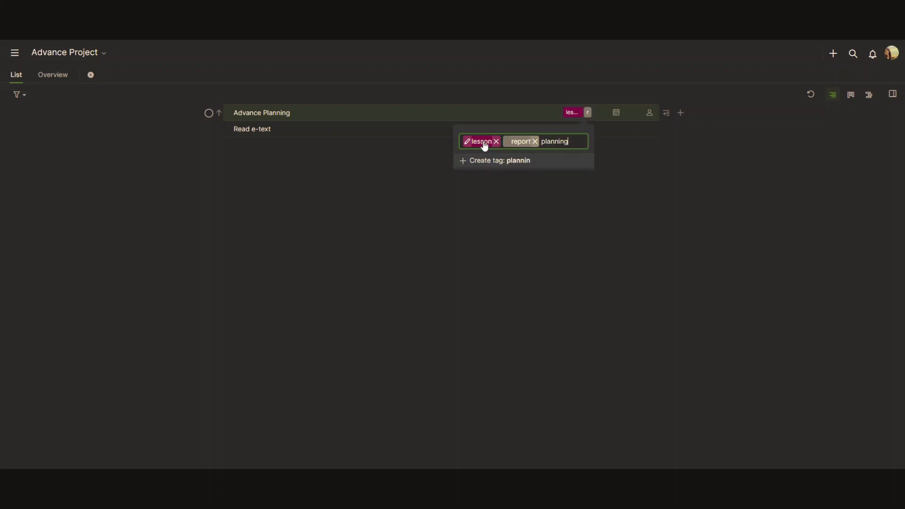
{"action": "key", "text": "Return"}
{"action": "type", "text": "advance"}
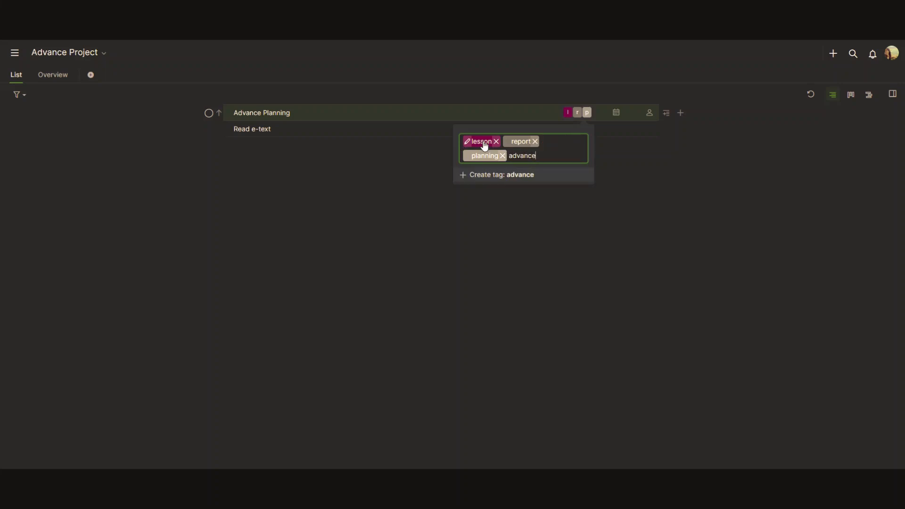
{"action": "key", "text": "Return"}
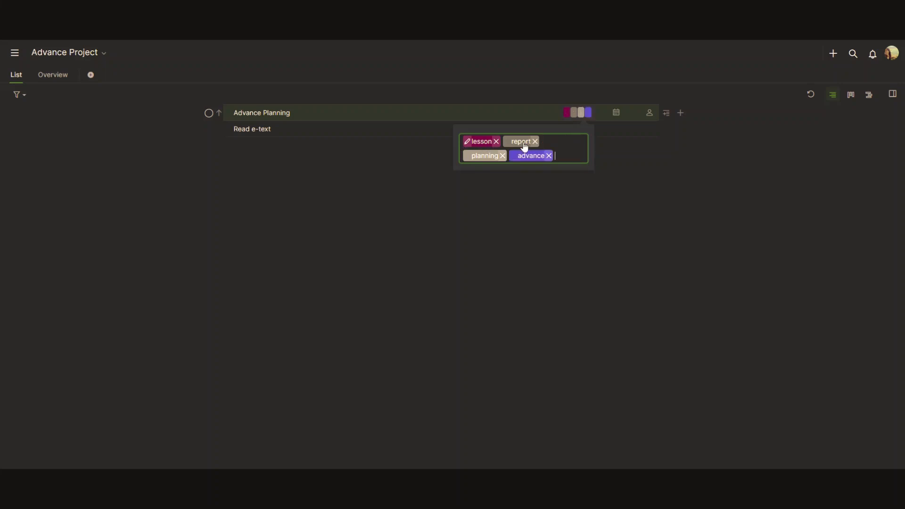
{"action": "left_click", "coordinate": [649, 155]}
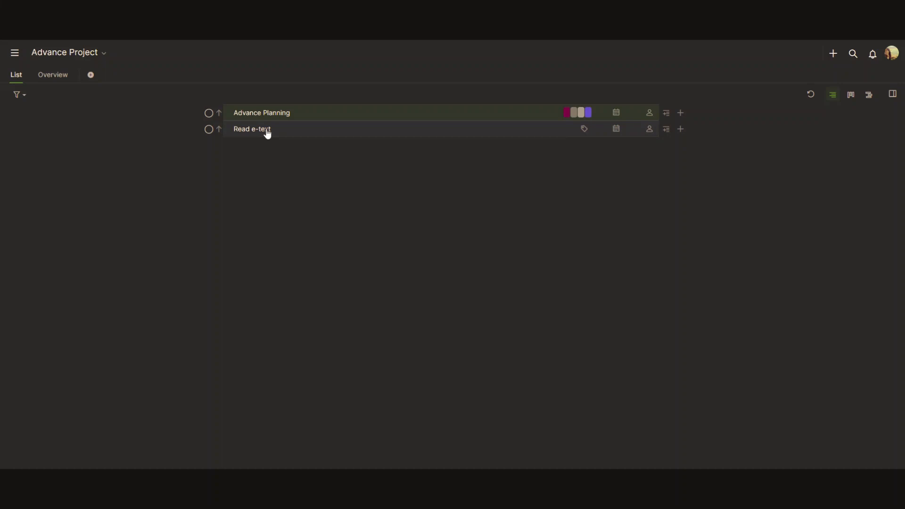
Tag Read e-text with advance, lesson, read and e-text.
{"action": "left_click", "coordinate": [584, 129]}
{"action": "left_click", "coordinate": [486, 182]}
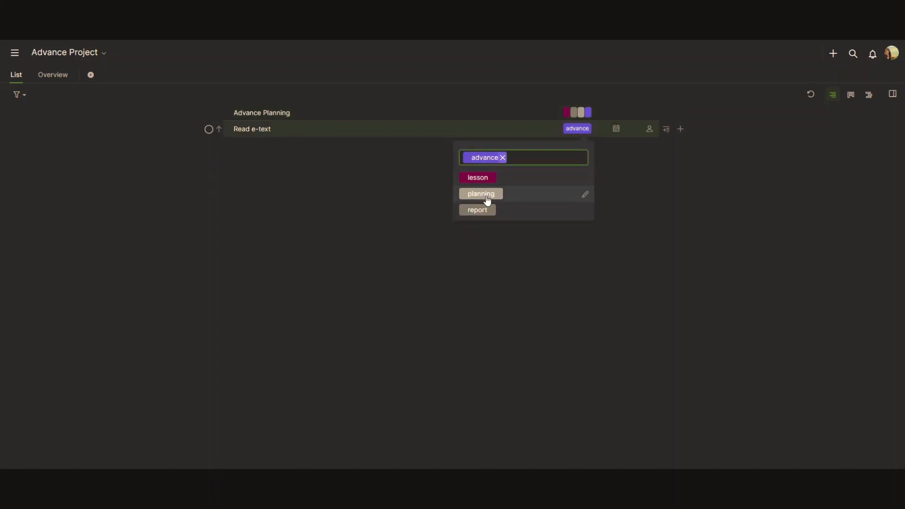
{"action": "left_click", "coordinate": [479, 181]}
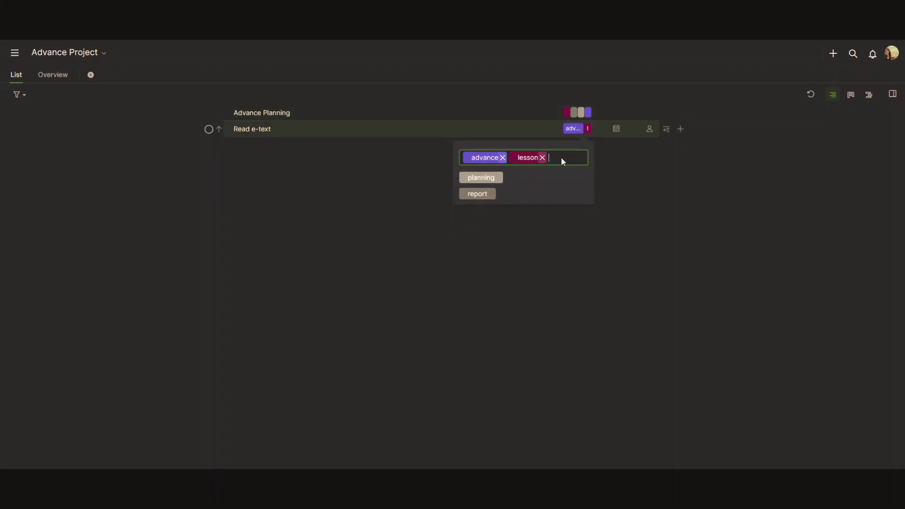
{"action": "type", "text": "read"}
{"action": "key", "text": "Return"}
{"action": "type", "text": "e"}
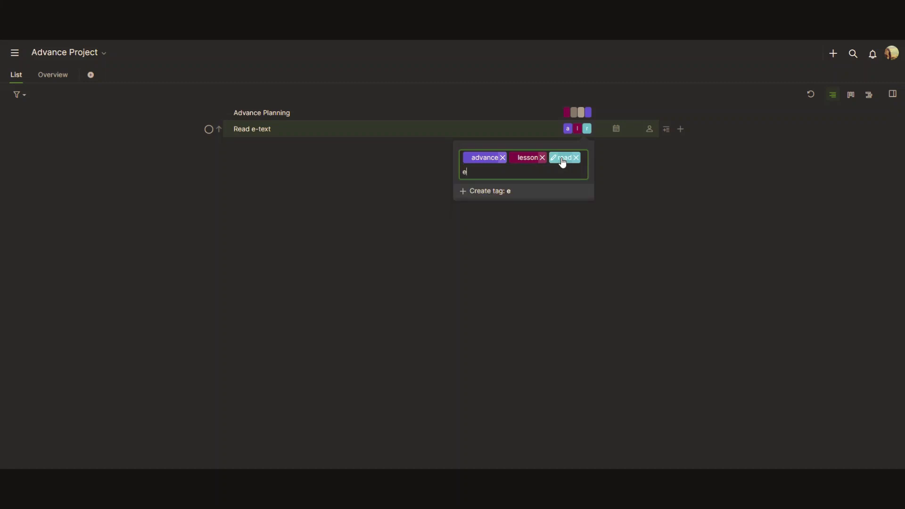
{"action": "type", "text": "-text"}
{"action": "key", "text": "Return"}
{"action": "left_click", "coordinate": [624, 182]}
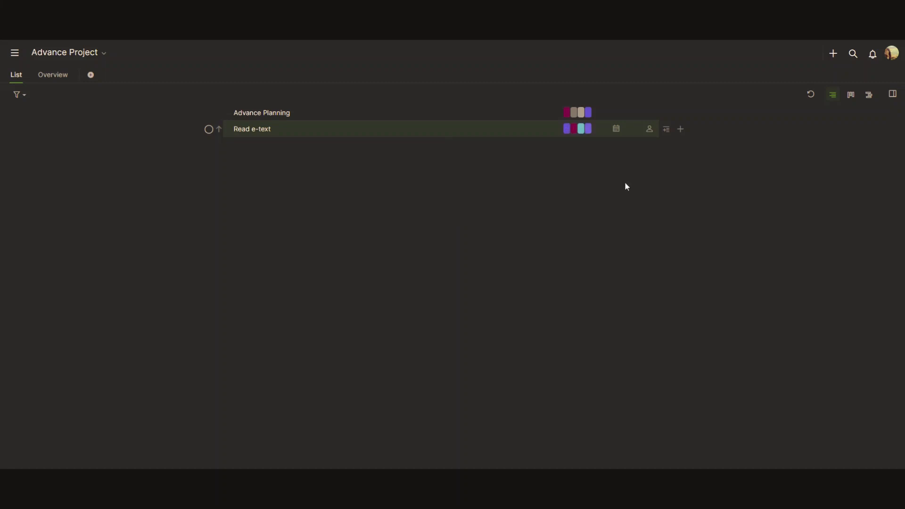
Give Advance Planning a Dec 18 due date and Read e-text a due date of tomorrow.
{"action": "left_click", "coordinate": [617, 115]}
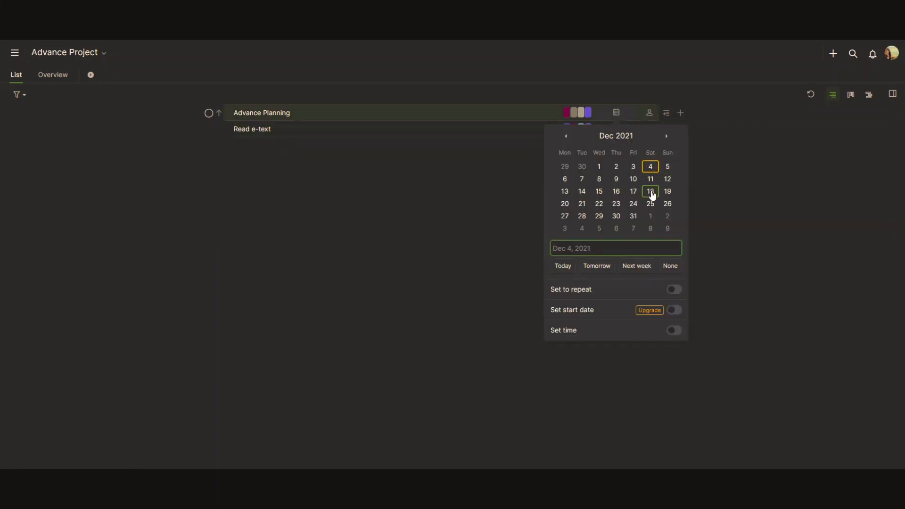
{"action": "left_click", "coordinate": [650, 192]}
{"action": "left_click", "coordinate": [616, 128]}
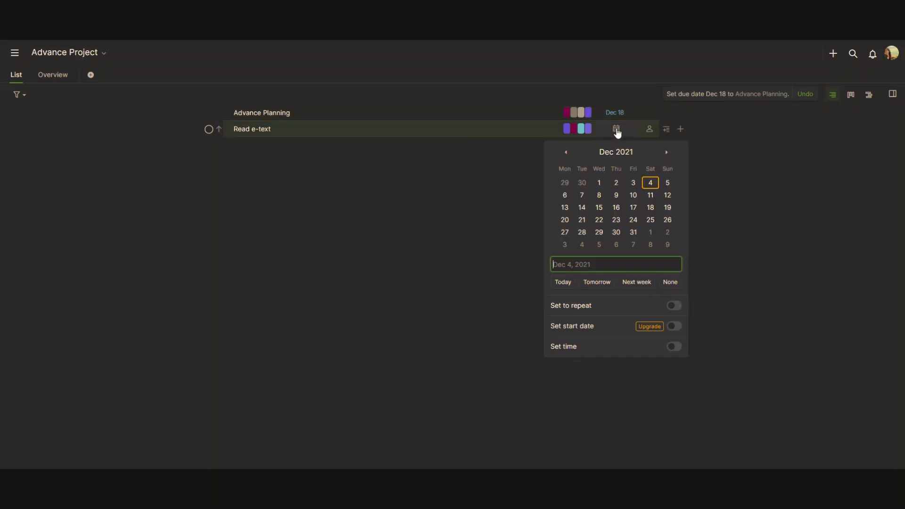
{"action": "left_click", "coordinate": [597, 282]}
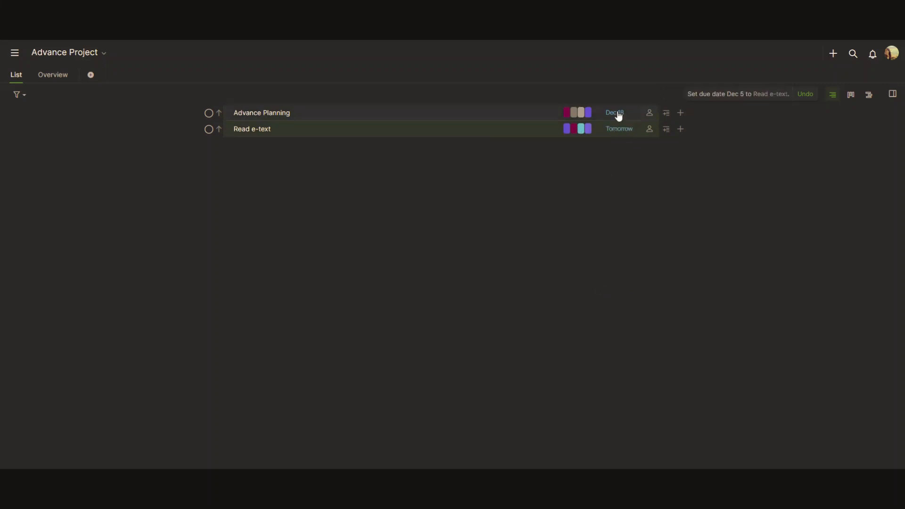
Add an 8:00 AM due time to Advance Planning's Dec 18 date.
{"action": "left_click", "coordinate": [618, 116]}
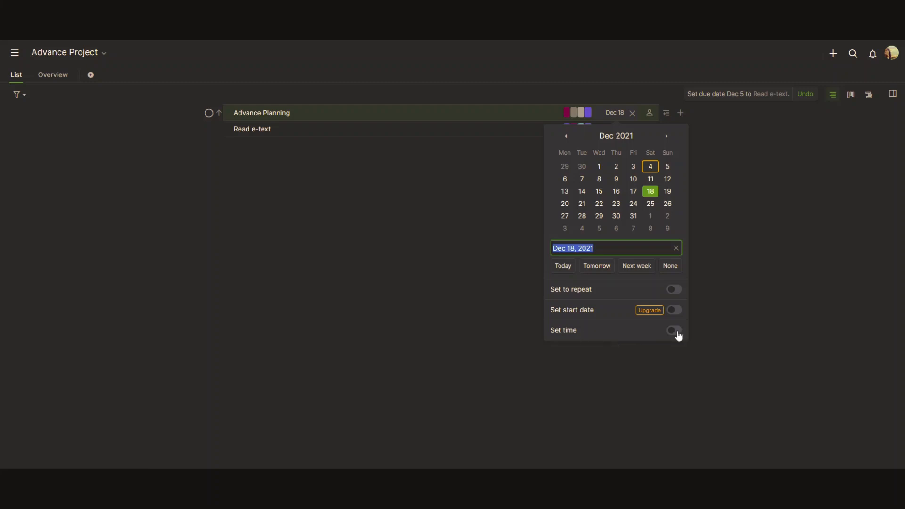
{"action": "left_click", "coordinate": [677, 331]}
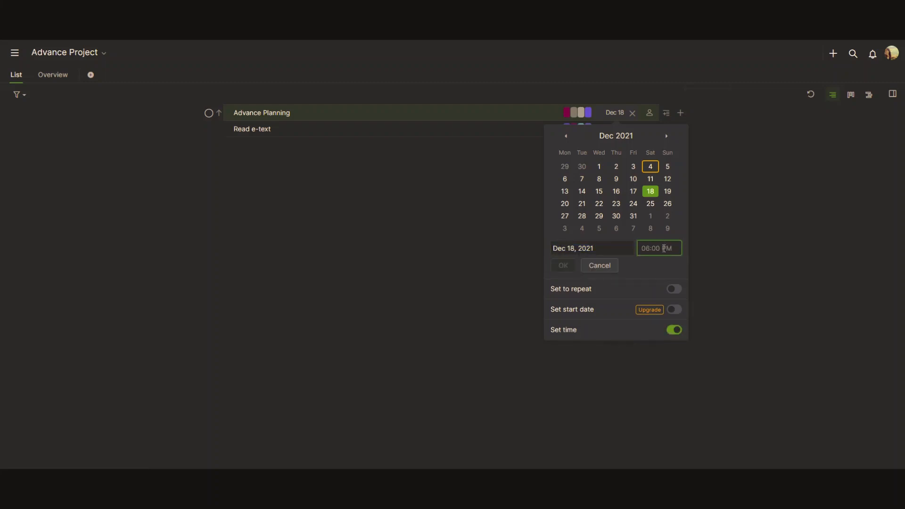
{"action": "type", "text": "8:00 AM"}
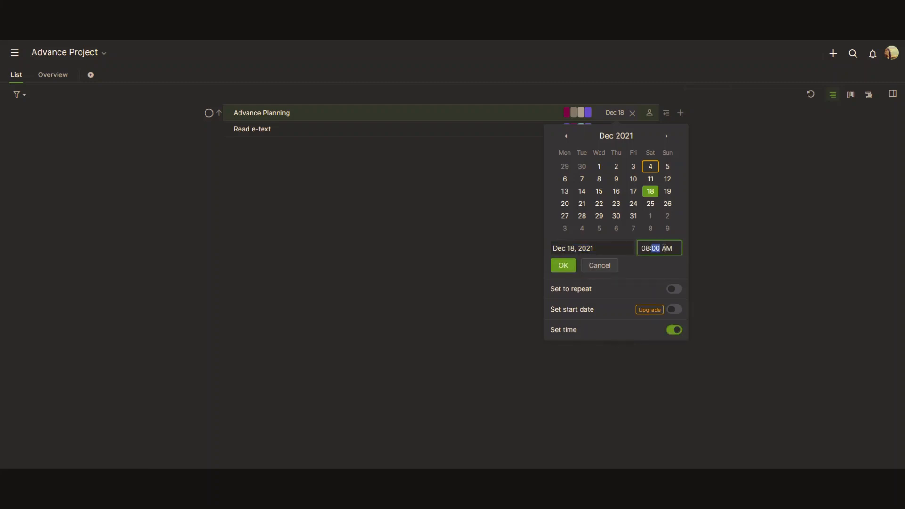
{"action": "left_click", "coordinate": [570, 266]}
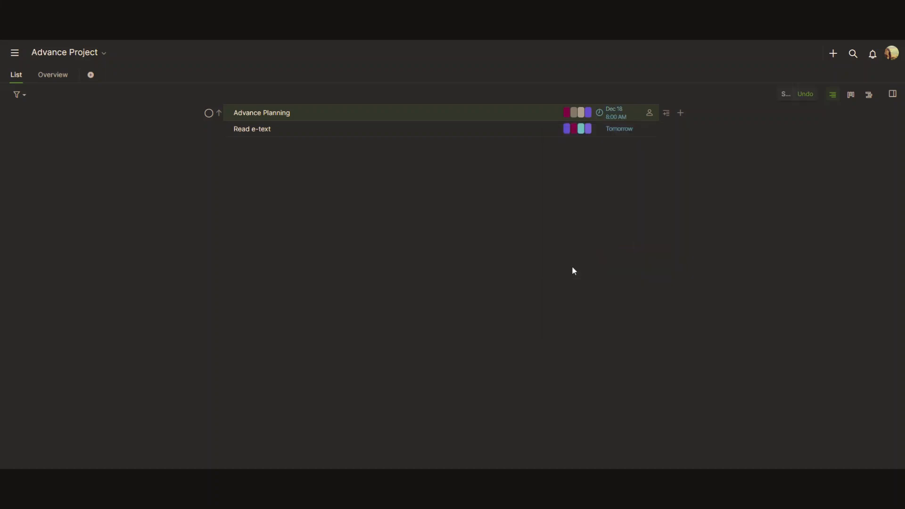
Try a weekly repeat on Read e-text's due date, then turn it back off.
{"action": "left_click", "coordinate": [618, 131]}
{"action": "left_click", "coordinate": [674, 306]}
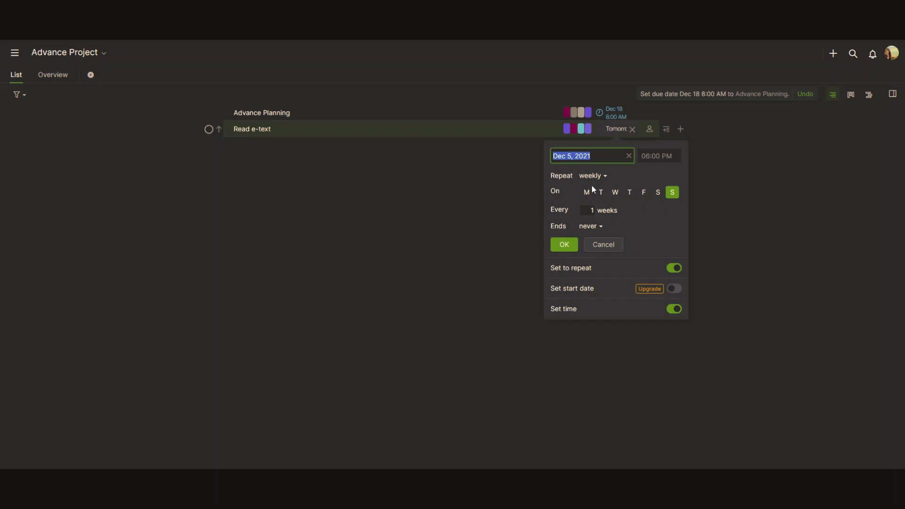
{"action": "left_click", "coordinate": [675, 270]}
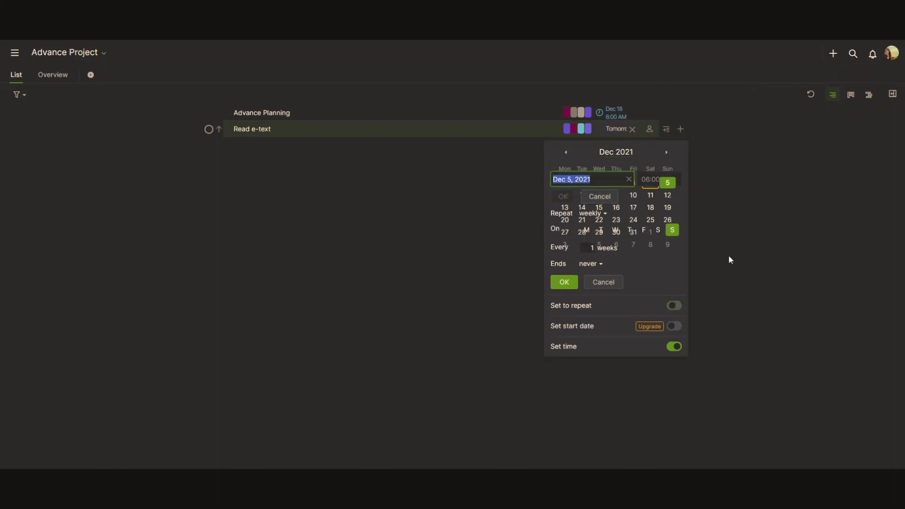
{"action": "left_click", "coordinate": [728, 217]}
Assign the project member to both Advance Planning and Read e-text.
{"action": "left_click", "coordinate": [649, 114]}
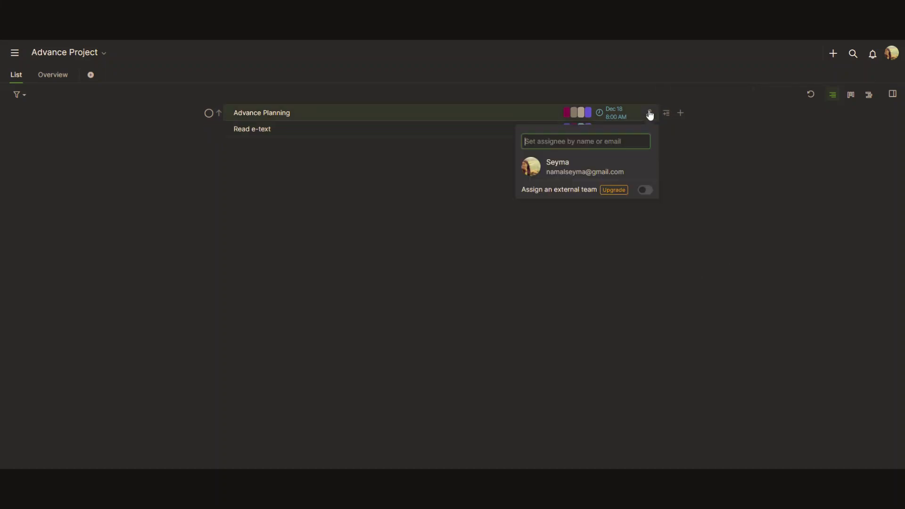
{"action": "left_click", "coordinate": [648, 169]}
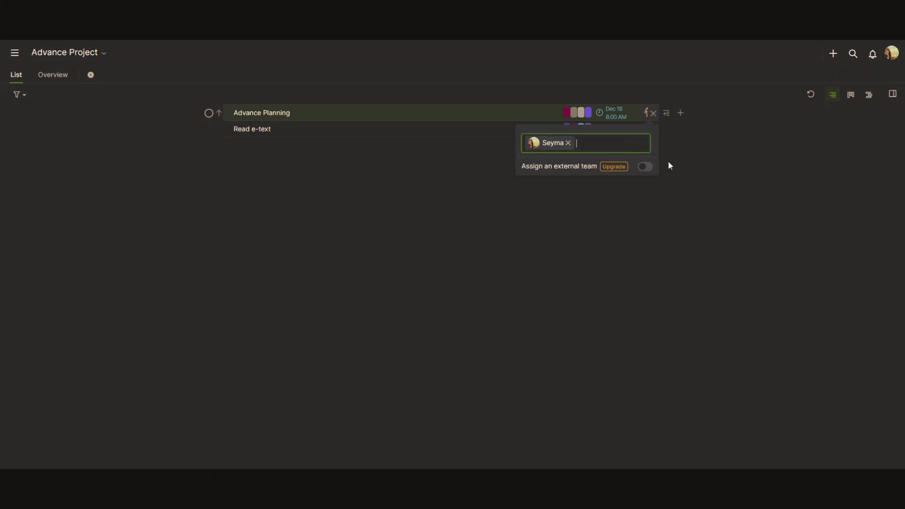
{"action": "key", "text": "Escape"}
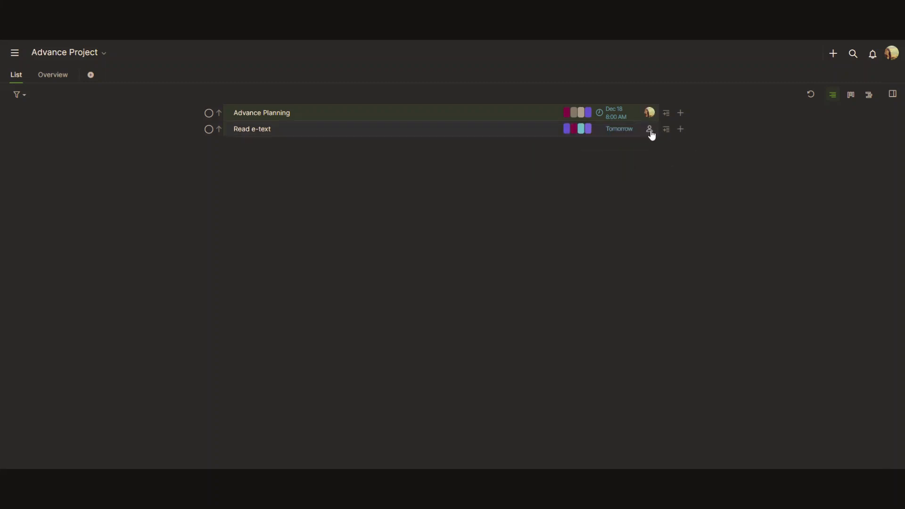
{"action": "left_click", "coordinate": [649, 130]}
{"action": "left_click", "coordinate": [646, 183]}
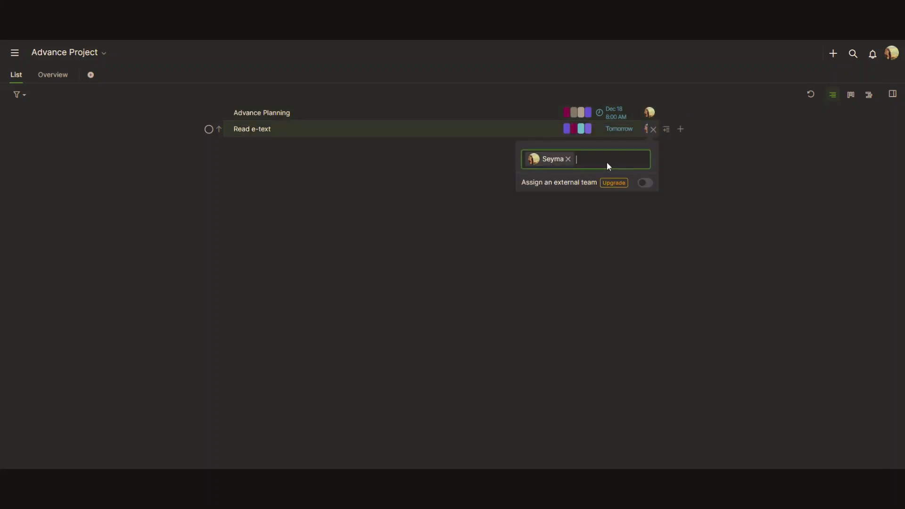
{"action": "type", "text": "suy"}
{"action": "key", "text": "BackSpace"}
{"action": "key", "text": "BackSpace"}
{"action": "key", "text": "BackSpace"}
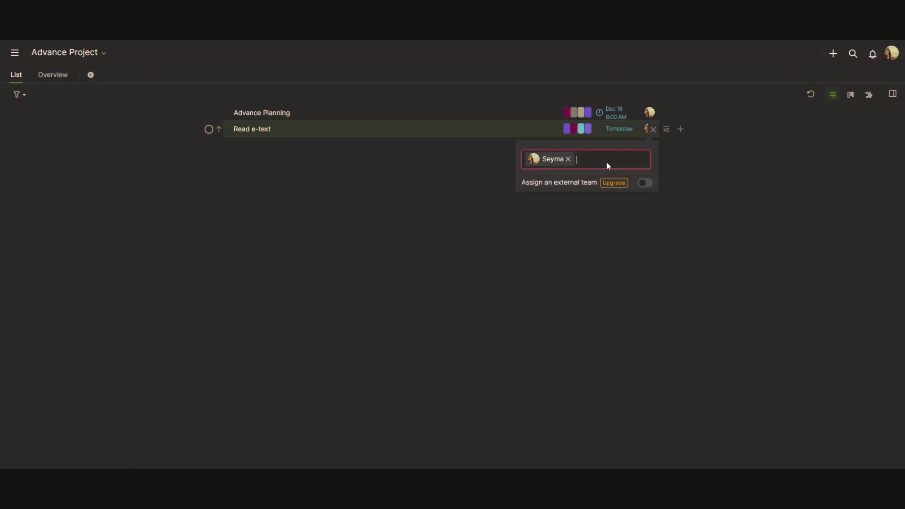
{"action": "left_click", "coordinate": [690, 162]}
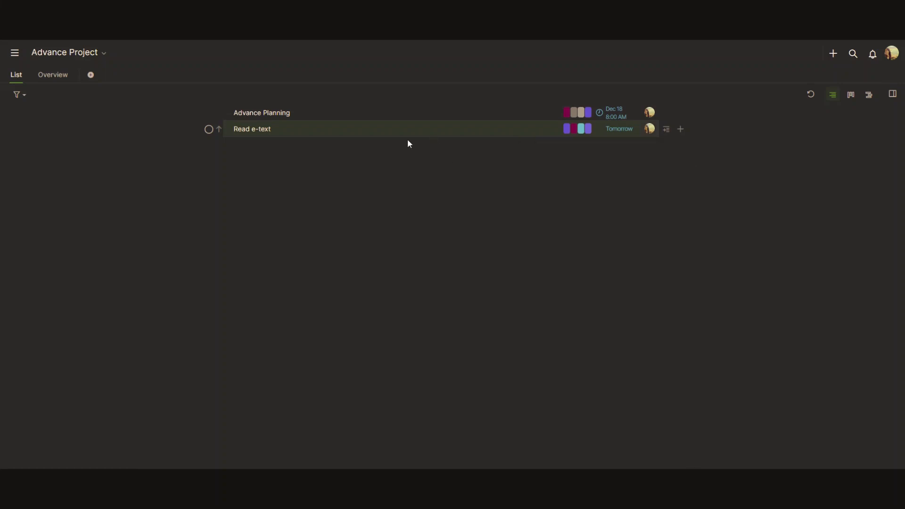
Set Advance Planning to High priority and Read e-text to Urgent.
{"action": "left_click", "coordinate": [219, 114]}
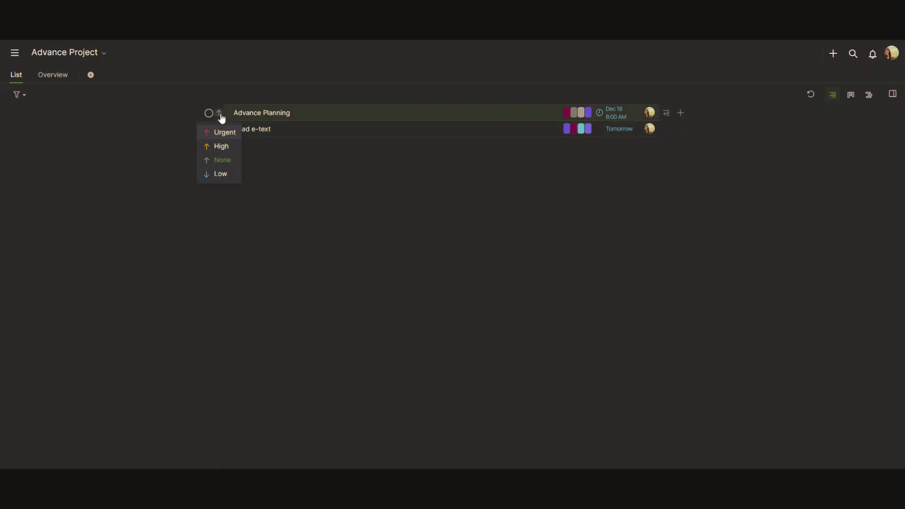
{"action": "left_click", "coordinate": [228, 148]}
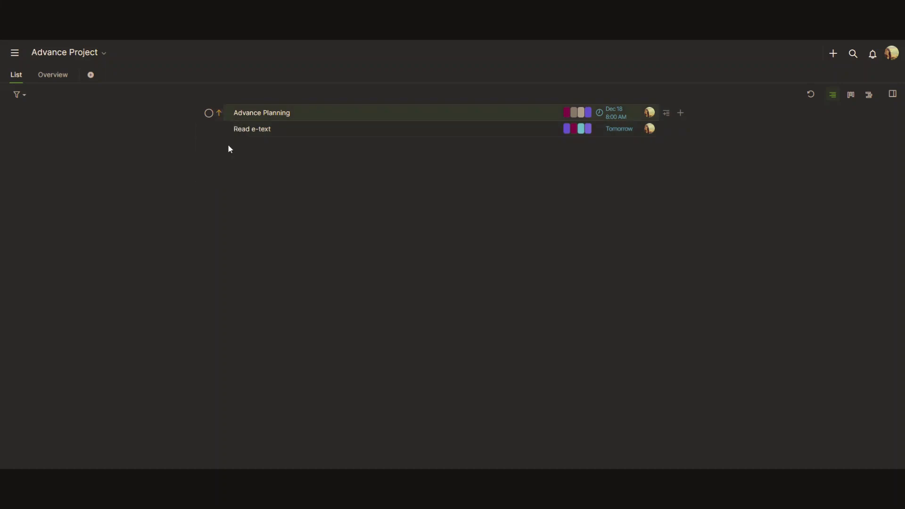
{"action": "left_click", "coordinate": [220, 129]}
{"action": "left_click", "coordinate": [232, 149]}
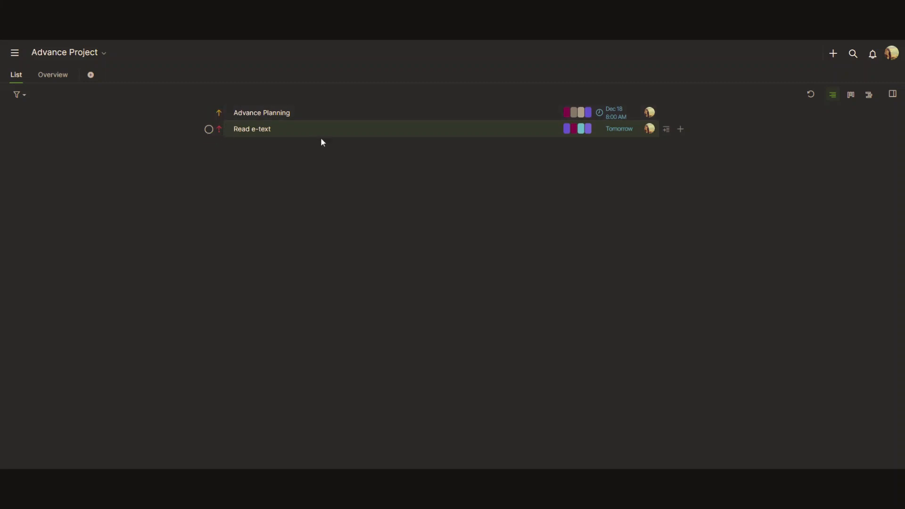
Open both task names for editing, leaving them unchanged.
{"action": "left_click", "coordinate": [250, 130]}
{"action": "left_click", "coordinate": [285, 151]}
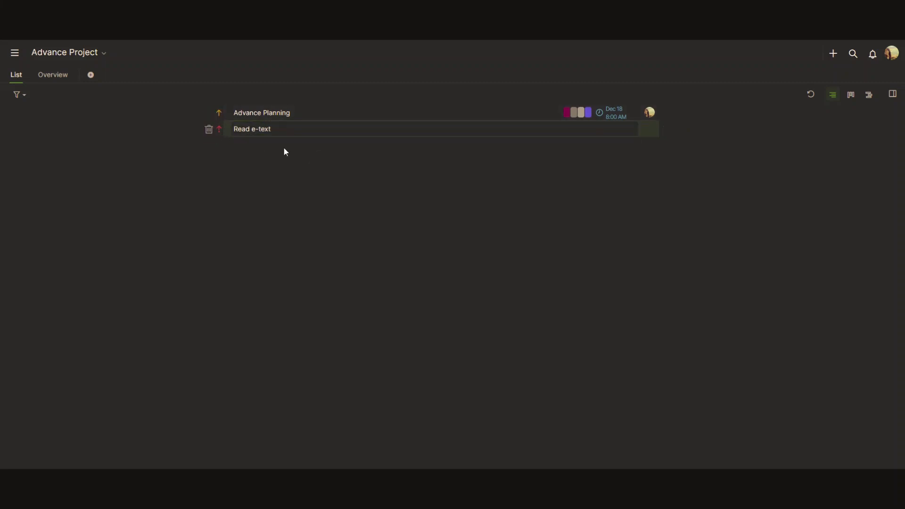
{"action": "double_click", "coordinate": [275, 131]}
{"action": "left_click", "coordinate": [300, 154]}
{"action": "left_click", "coordinate": [282, 116]}
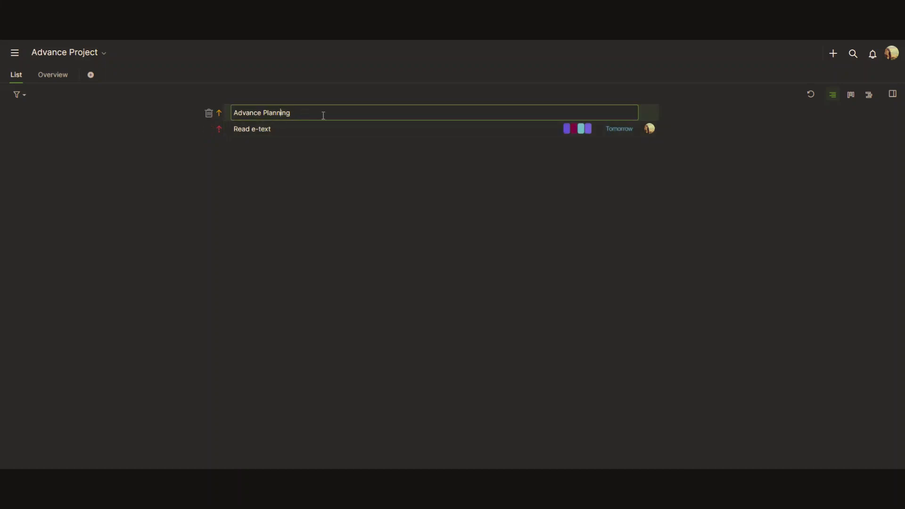
{"action": "left_click", "coordinate": [394, 174]}
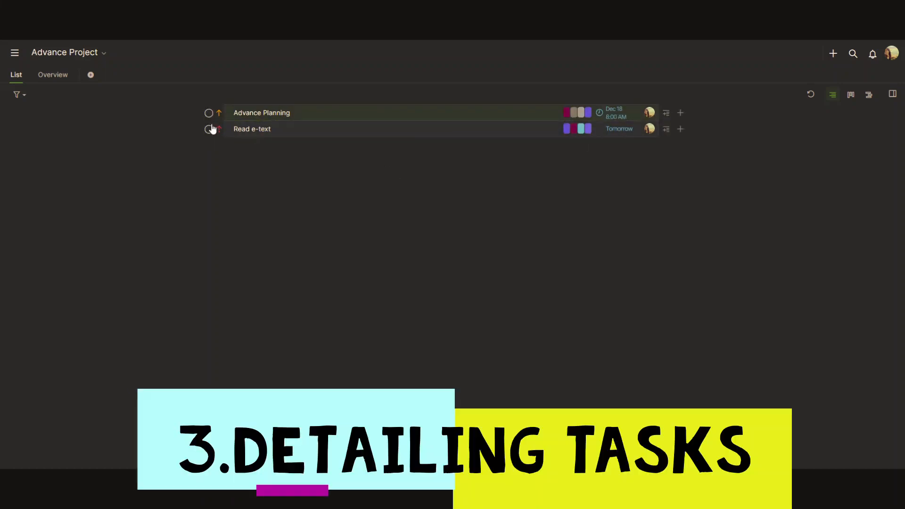
Save 'Advance Planning Project' and 'Team Resp' as Advance Planning's description, without the trailing period.
{"action": "left_click", "coordinate": [228, 118]}
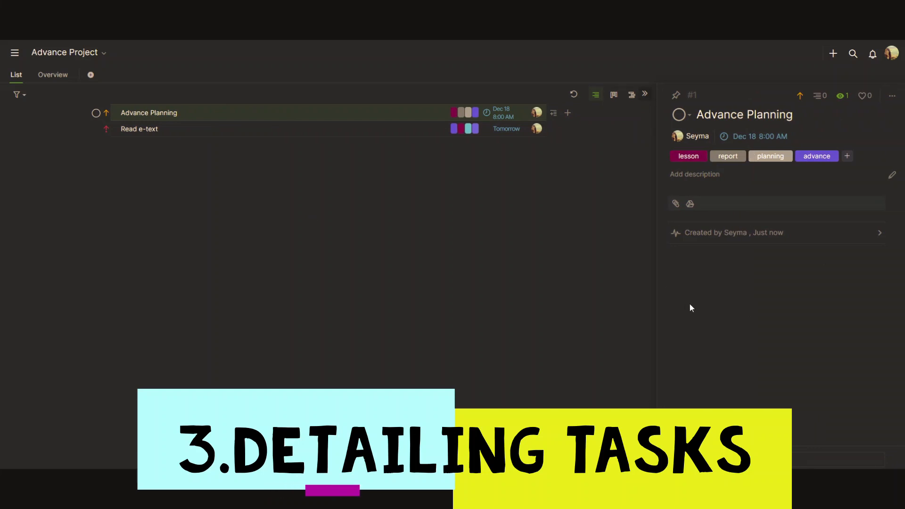
{"action": "left_click", "coordinate": [703, 180]}
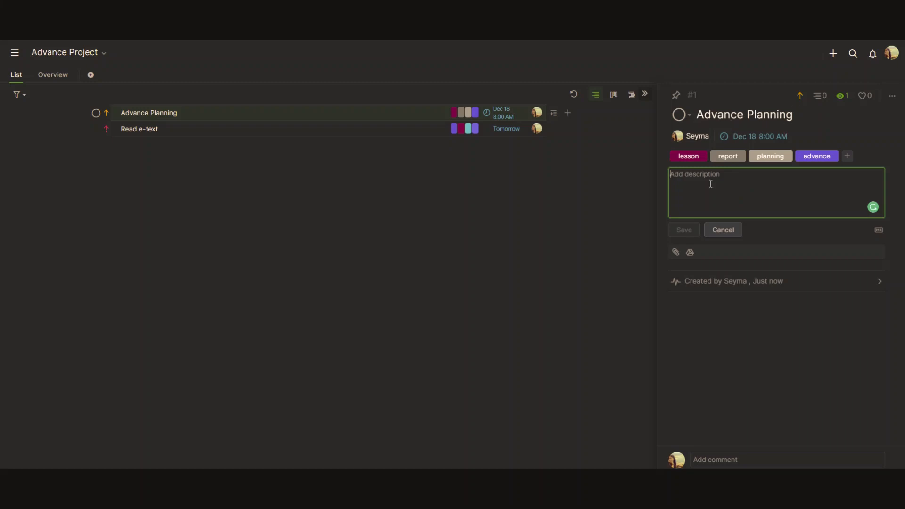
{"action": "type", "text": "Advance Planning Project"}
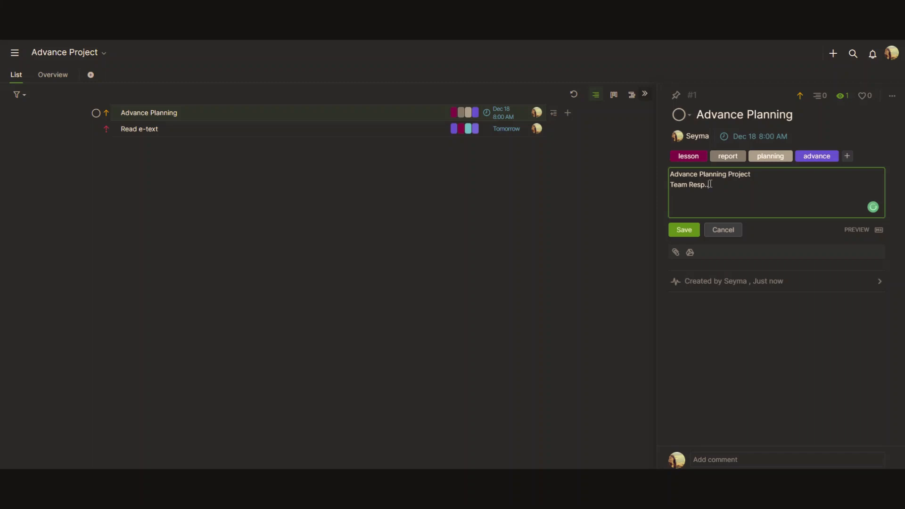
{"action": "key", "text": "BackSpace"}
{"action": "left_click", "coordinate": [690, 233]}
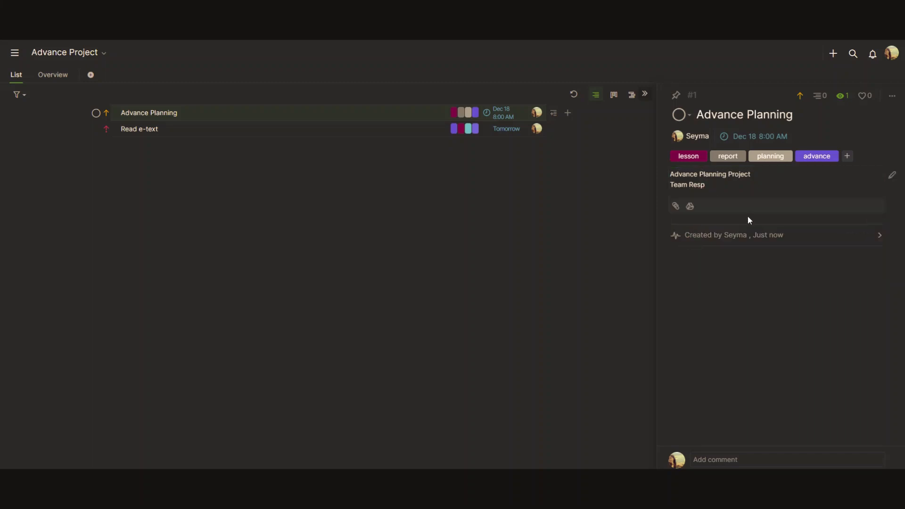
{"action": "left_click", "coordinate": [674, 207]}
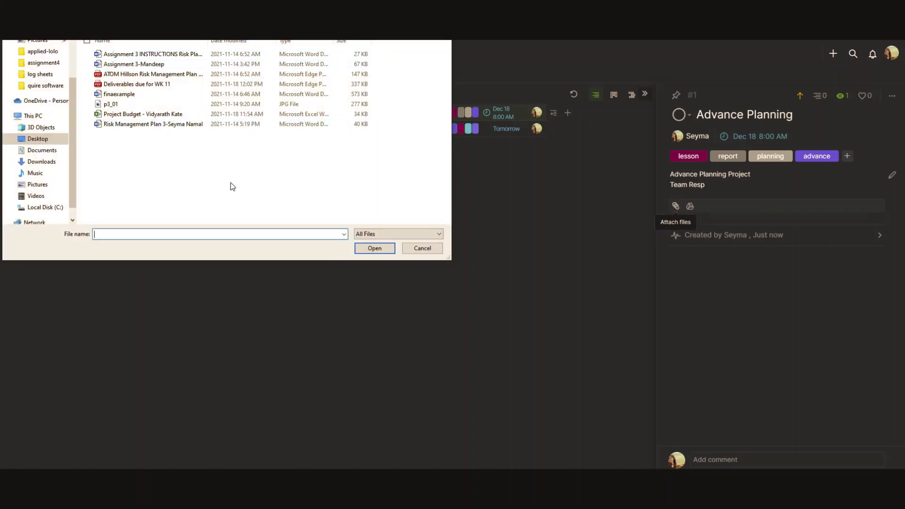
{"action": "left_click", "coordinate": [422, 247]}
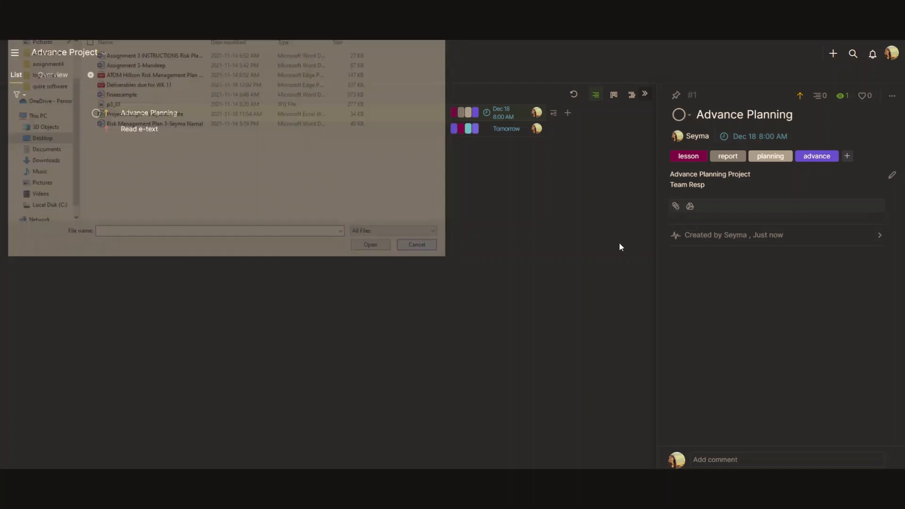
{"action": "left_click", "coordinate": [691, 207]}
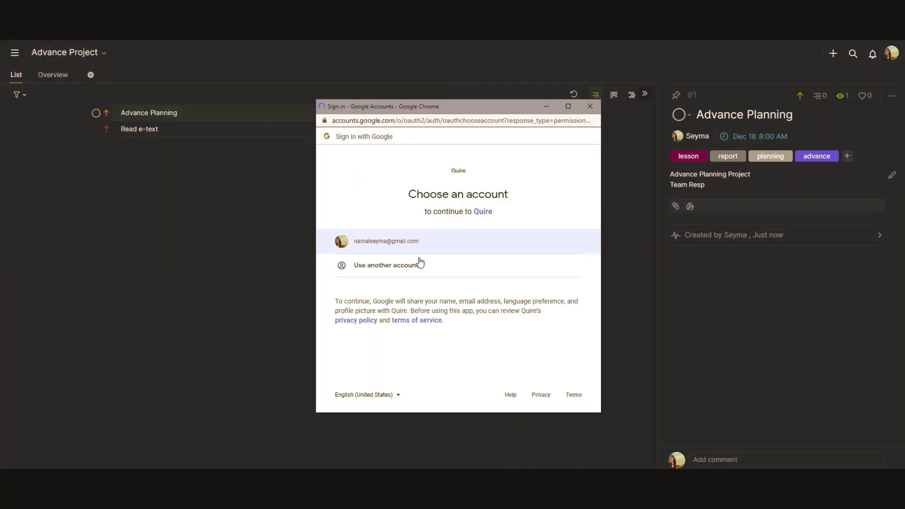
{"action": "left_click", "coordinate": [590, 106]}
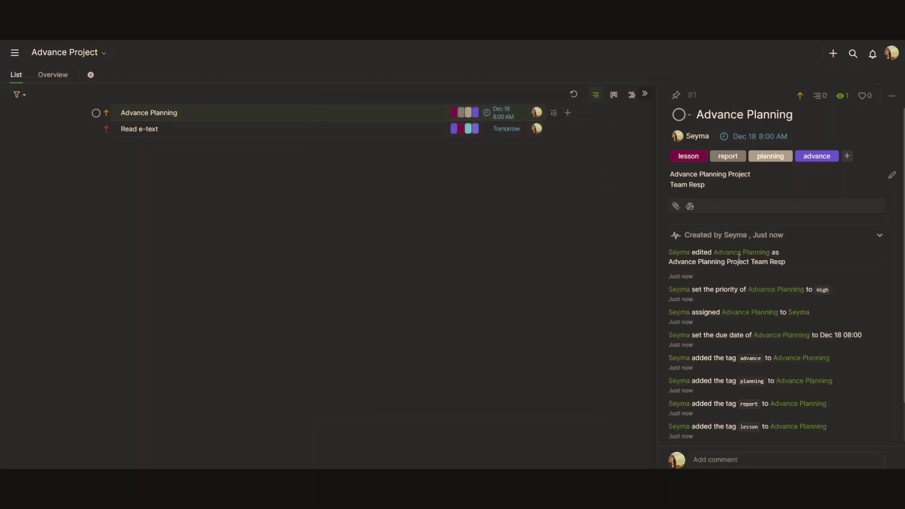
Post the comment 'Time is coming!' on the Advance Planning task.
{"action": "scroll", "coordinate": [738, 259], "scroll_direction": "down", "scroll_amount": 2}
{"action": "left_click", "coordinate": [747, 460]}
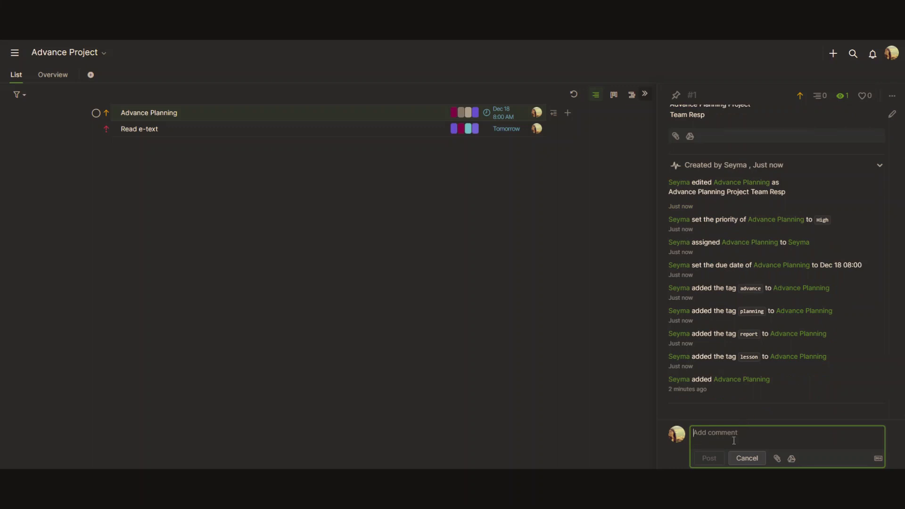
{"action": "type", "text": "Time is comi"}
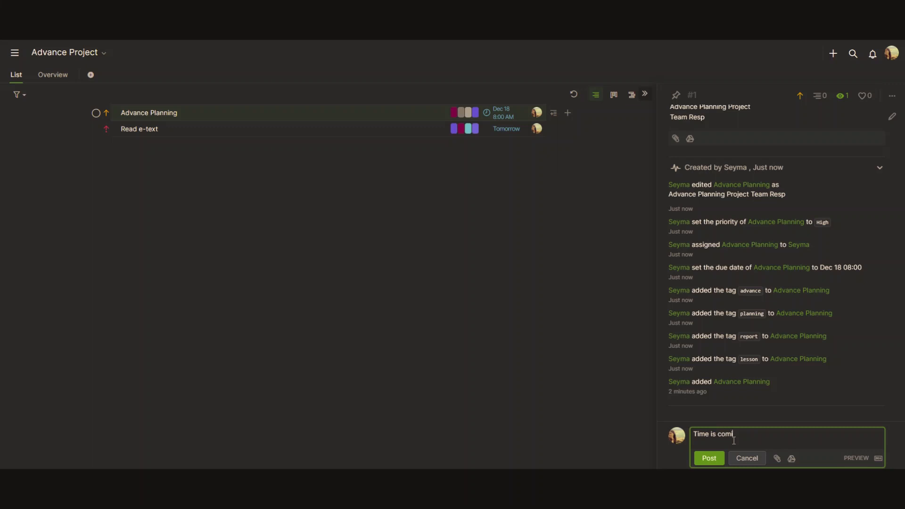
{"action": "type", "text": "ng!"}
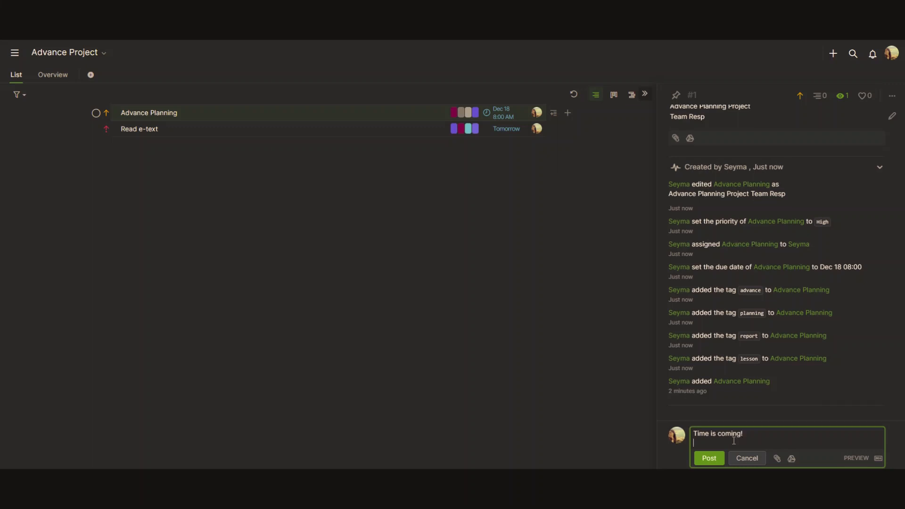
{"action": "left_click", "coordinate": [709, 458]}
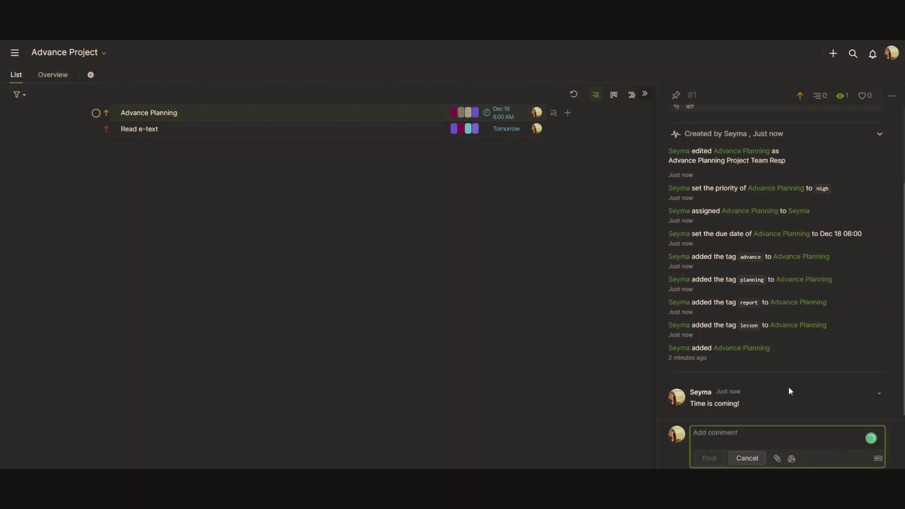
Like the Advance Planning task with the heart icon.
{"action": "scroll", "coordinate": [796, 317], "scroll_direction": "up", "scroll_amount": 3}
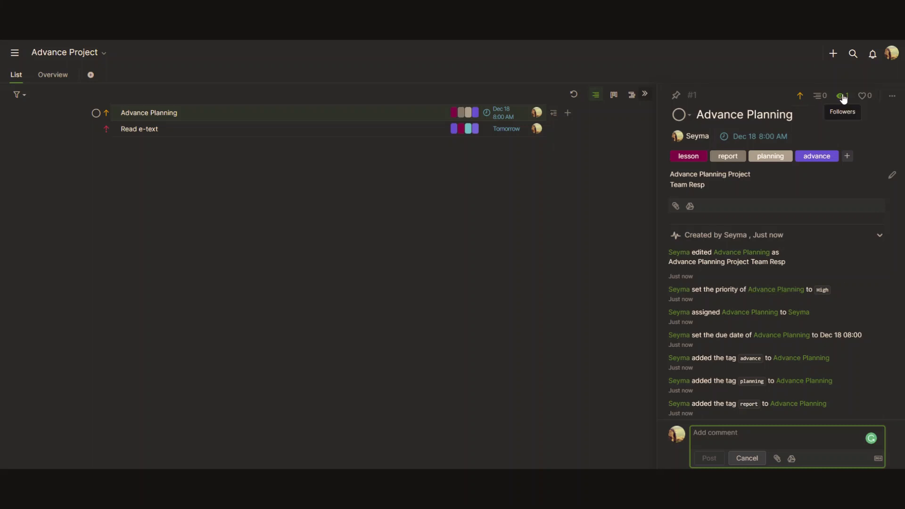
{"action": "left_click", "coordinate": [863, 95]}
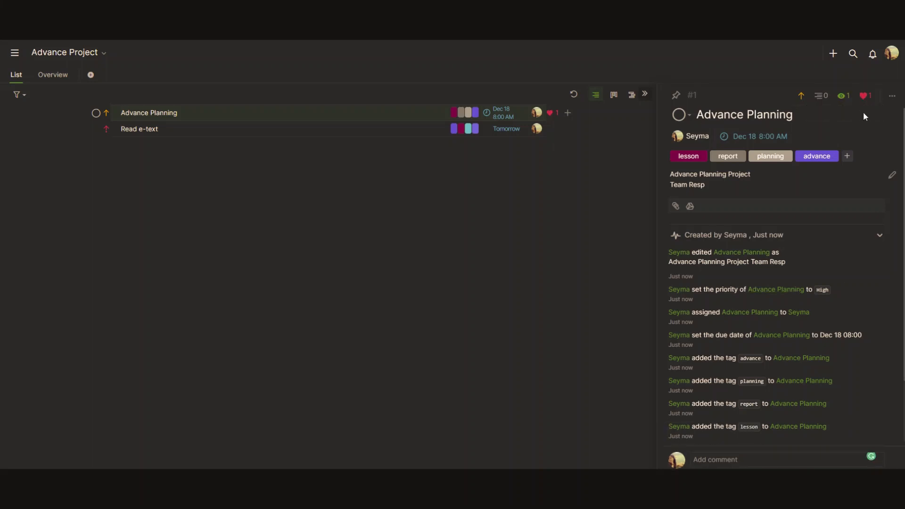
{"action": "left_click", "coordinate": [801, 95]}
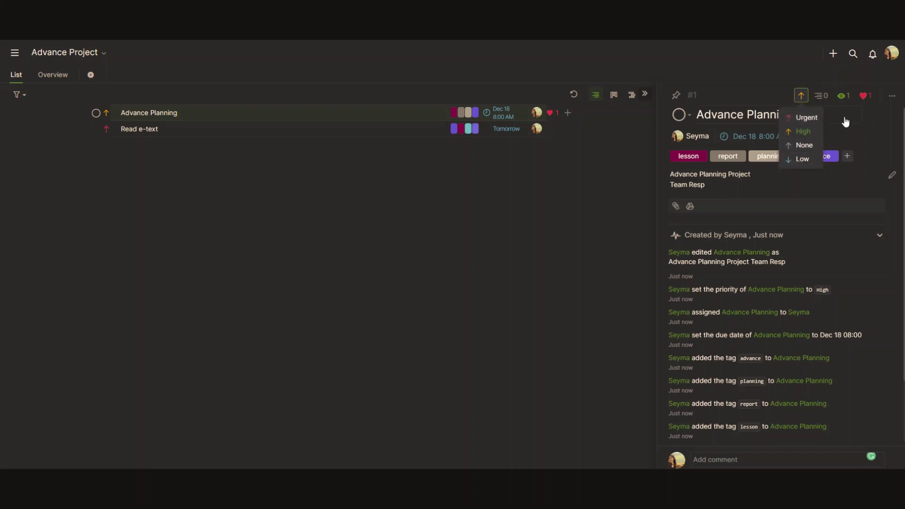
Dismiss the priority and more-options menus unchanged and close the Advance Planning details panel.
{"action": "left_click", "coordinate": [867, 128]}
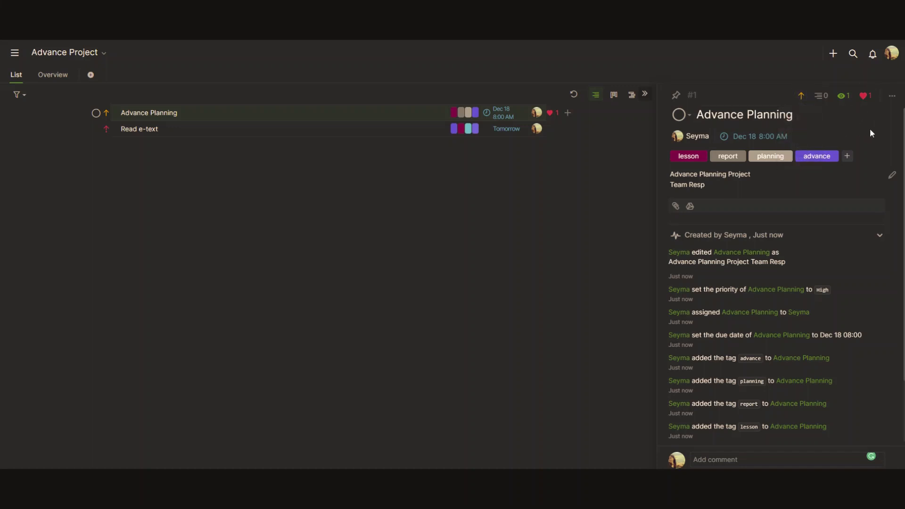
{"action": "left_click", "coordinate": [892, 97]}
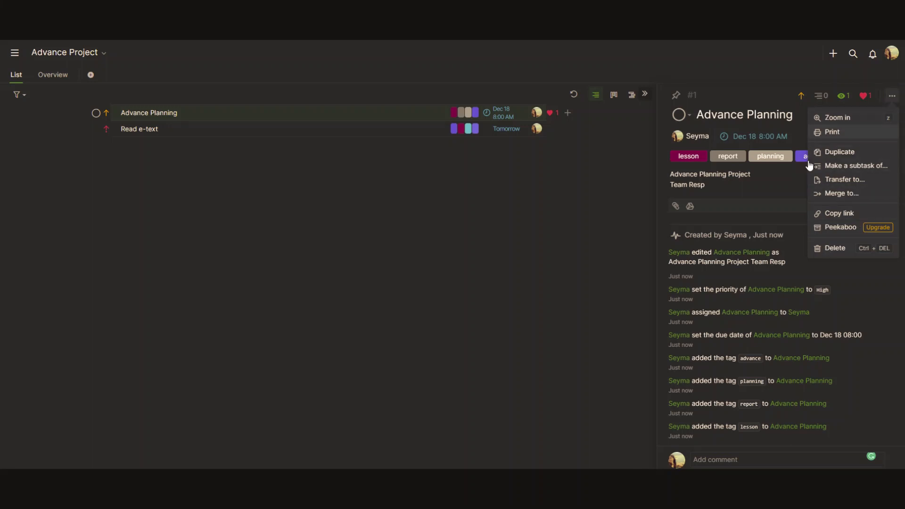
{"action": "left_click", "coordinate": [781, 191]}
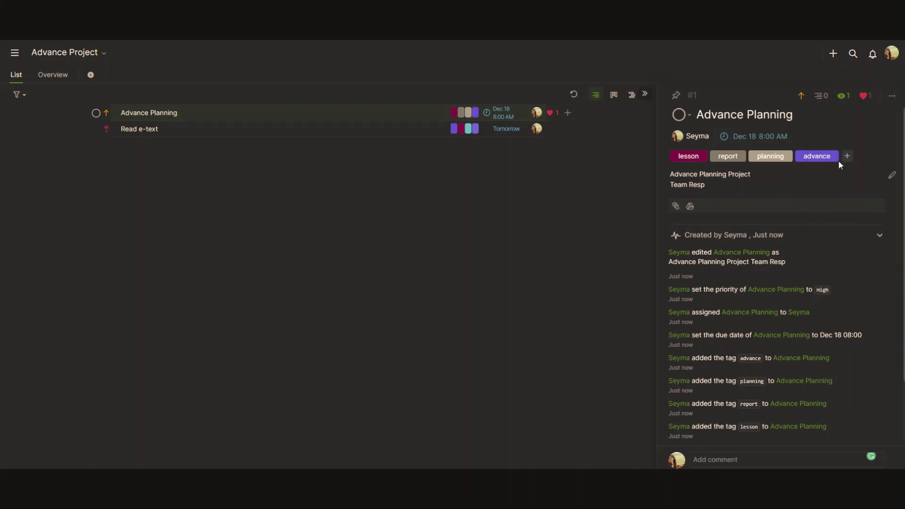
{"action": "left_click", "coordinate": [572, 165]}
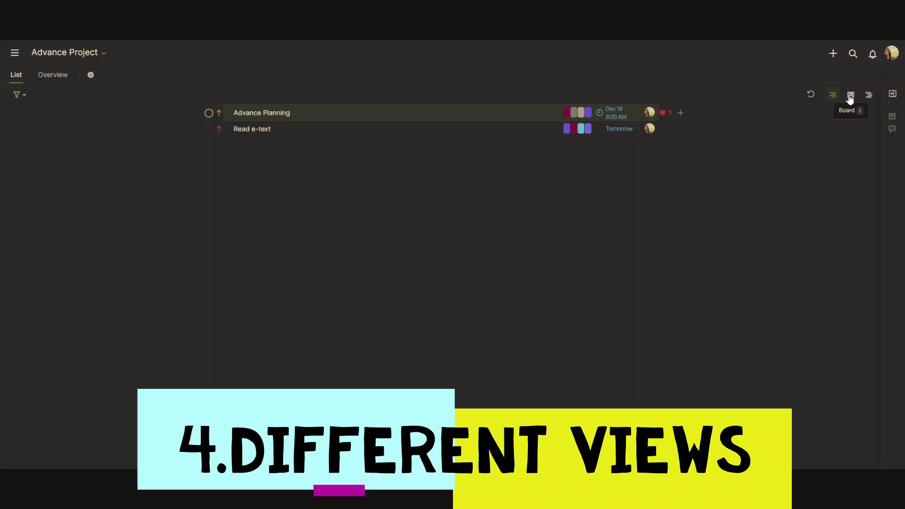
Switch the project to Board view and try the To-Do column's tuck-away option.
{"action": "key", "text": "2"}
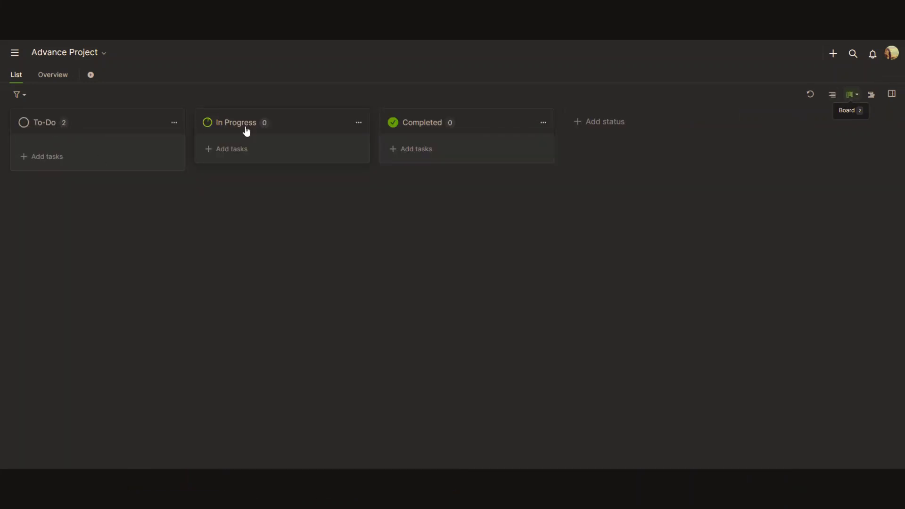
{"action": "left_click", "coordinate": [130, 155]}
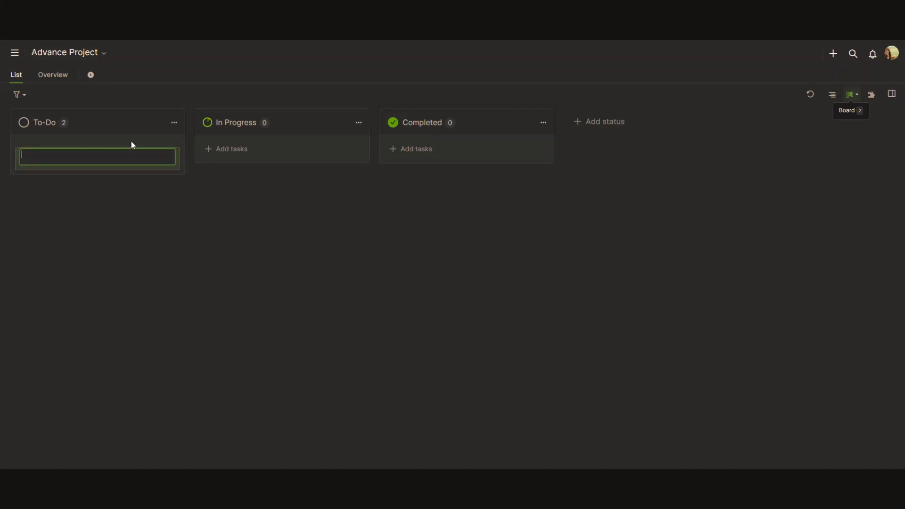
{"action": "left_click", "coordinate": [171, 125]}
{"action": "left_click", "coordinate": [172, 124]}
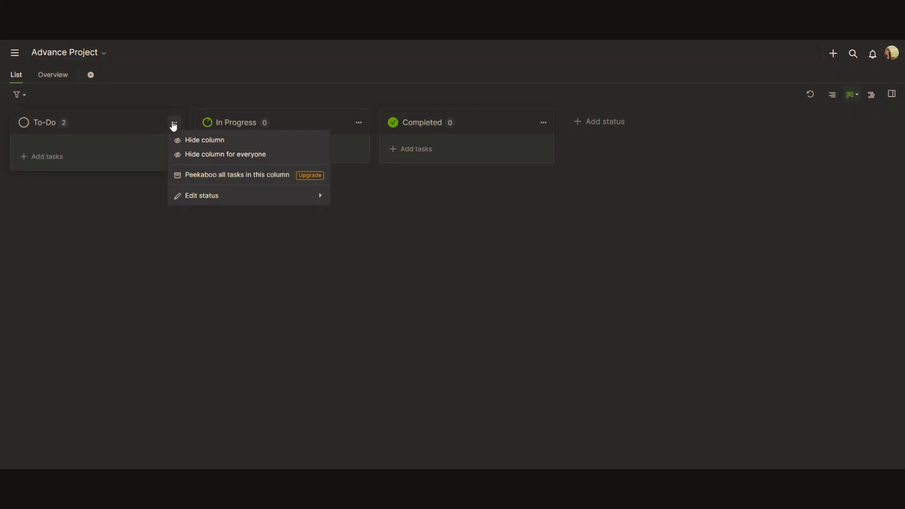
{"action": "left_click", "coordinate": [207, 178]}
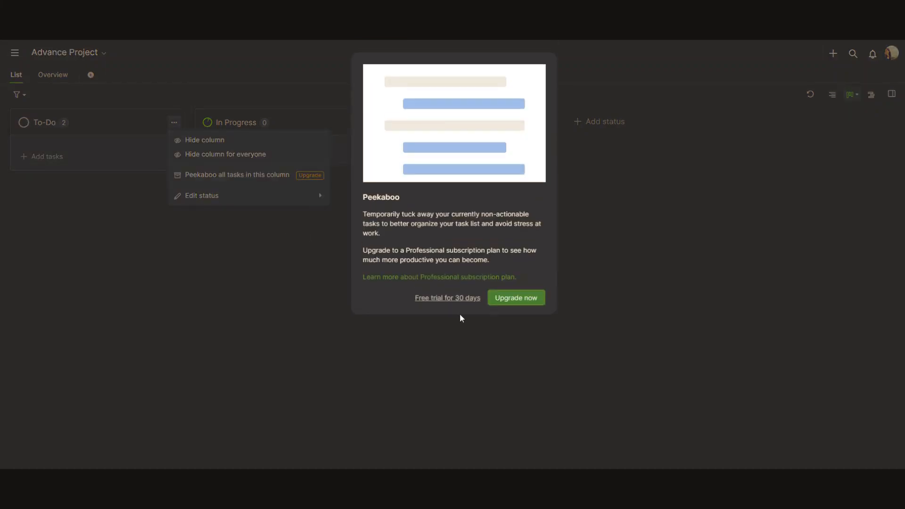
Close the Peekaboo upgrade prompt, then move Advance Planning to In Progress and Read e-text to Completed.
{"action": "left_click", "coordinate": [507, 303]}
{"action": "left_click", "coordinate": [533, 125]}
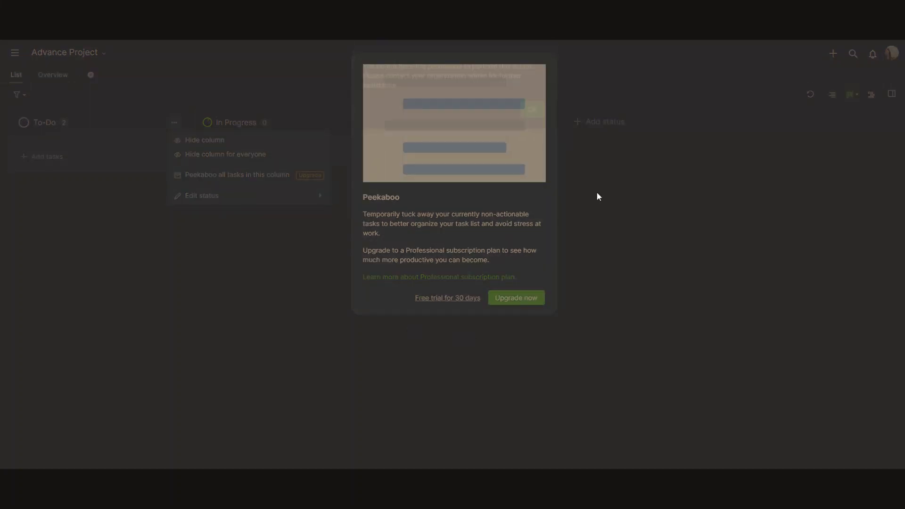
{"action": "left_click", "coordinate": [595, 193]}
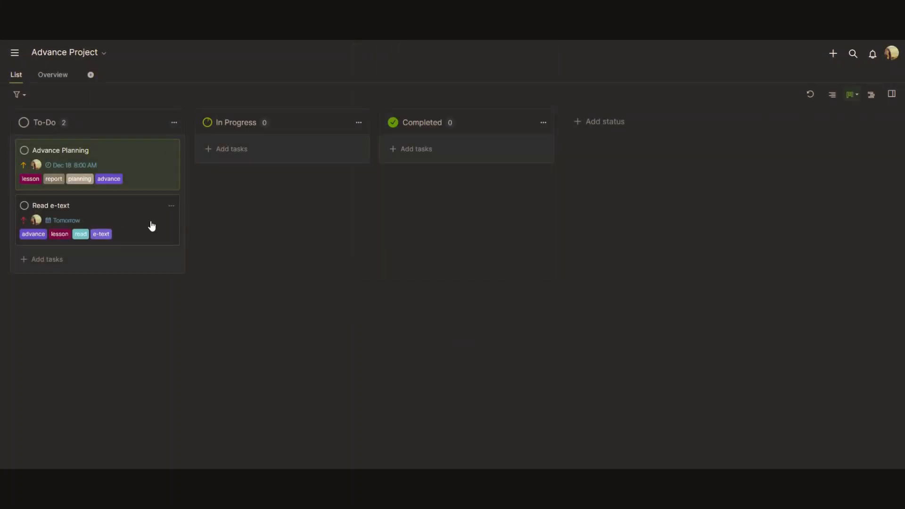
{"action": "left_click_drag", "start_coordinate": [89, 165], "coordinate": [218, 135]}
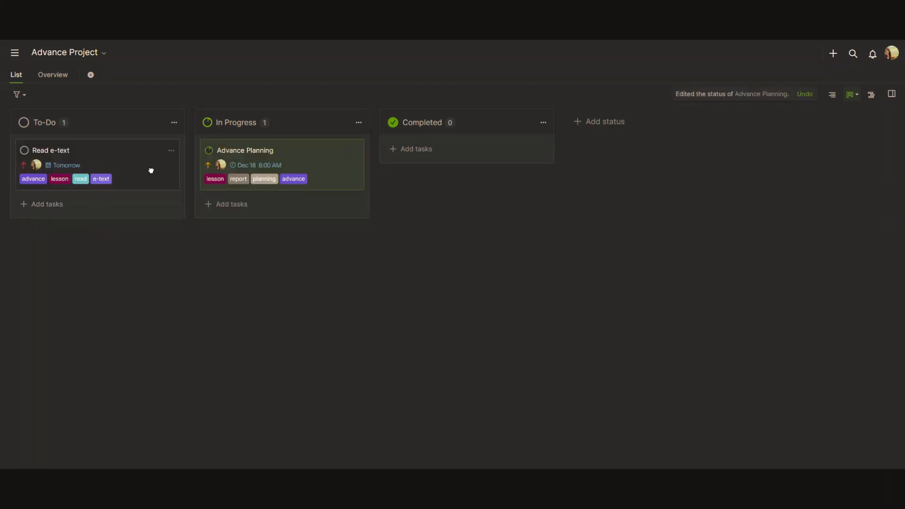
{"action": "left_click_drag", "start_coordinate": [149, 170], "coordinate": [57, 153]}
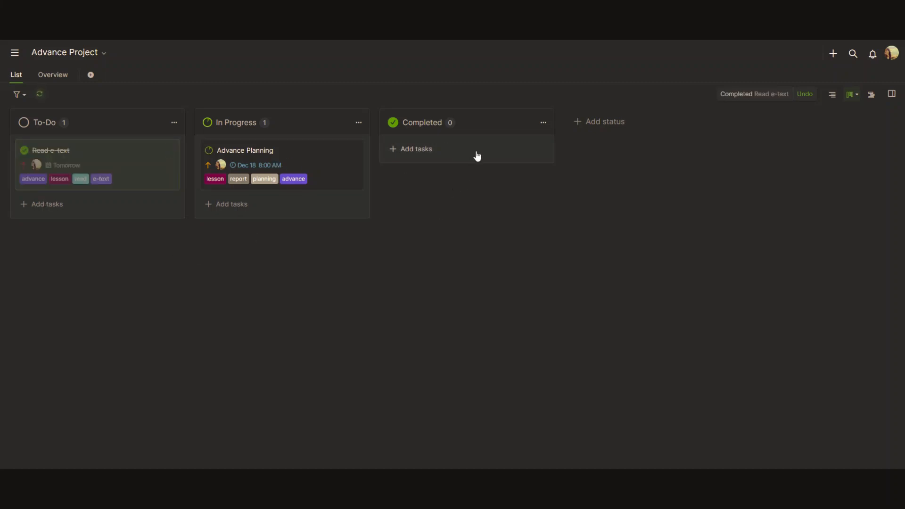
Create an orange 'Monitoring' status column with 54% progress.
{"action": "left_click", "coordinate": [604, 122]}
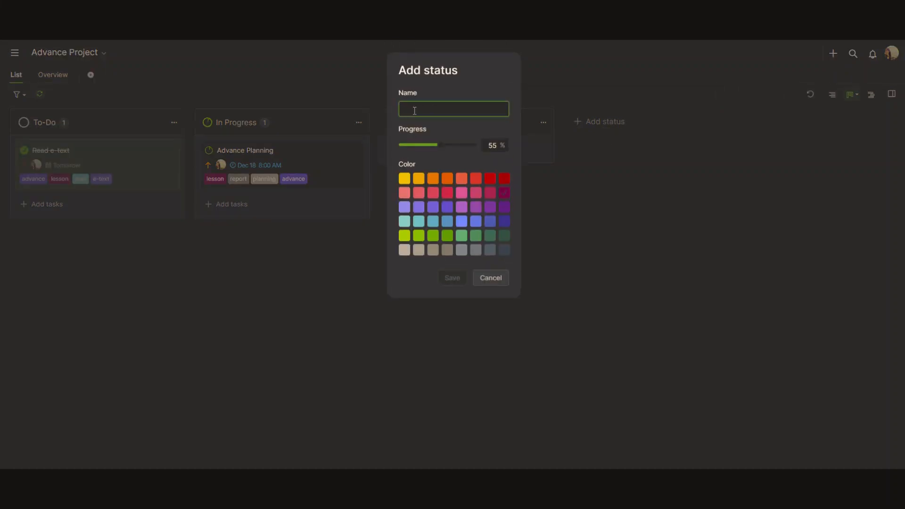
{"action": "type", "text": "Monitoring"}
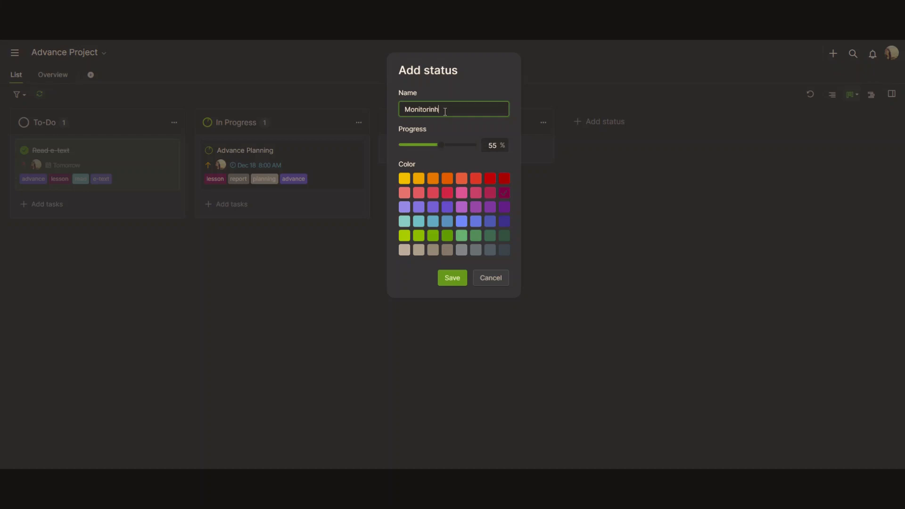
{"action": "left_click", "coordinate": [446, 178]}
{"action": "left_click_drag", "start_coordinate": [442, 149], "coordinate": [439, 146]}
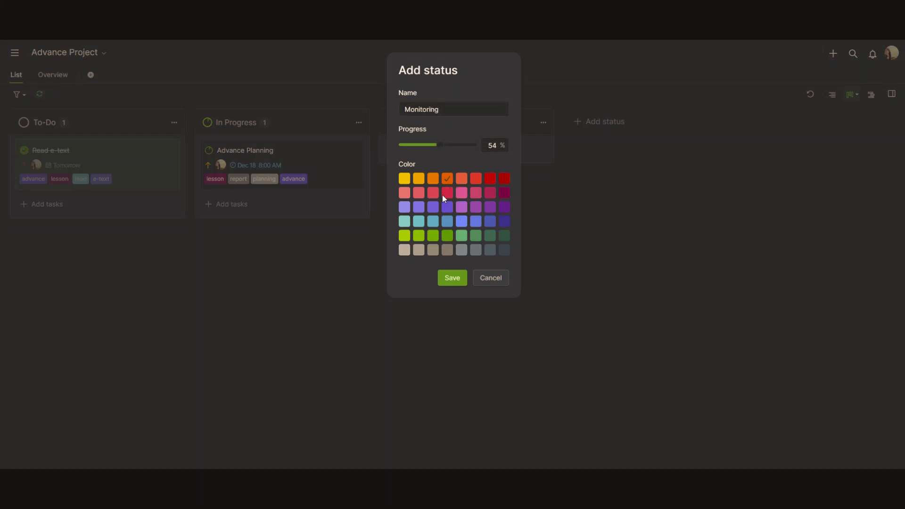
{"action": "left_click", "coordinate": [452, 278]}
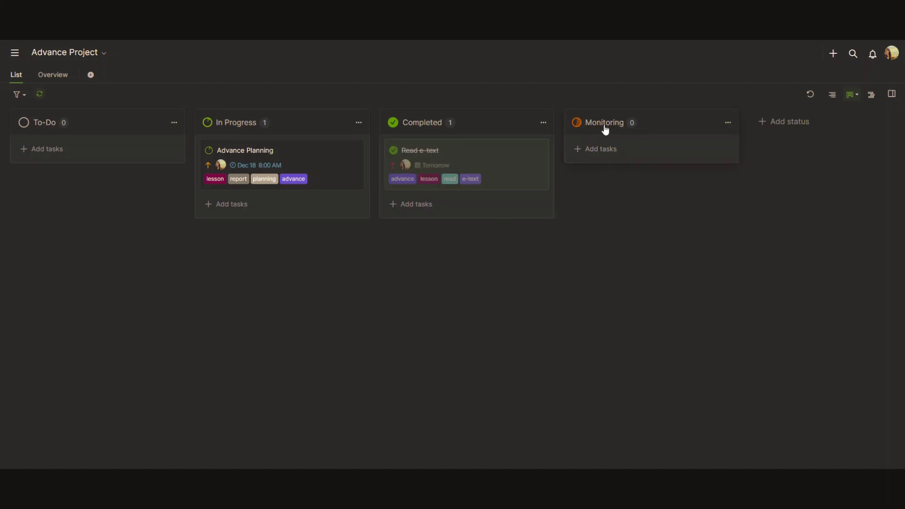
Review the Monitoring column's options and cancel a second new status without changes.
{"action": "left_click", "coordinate": [727, 122]}
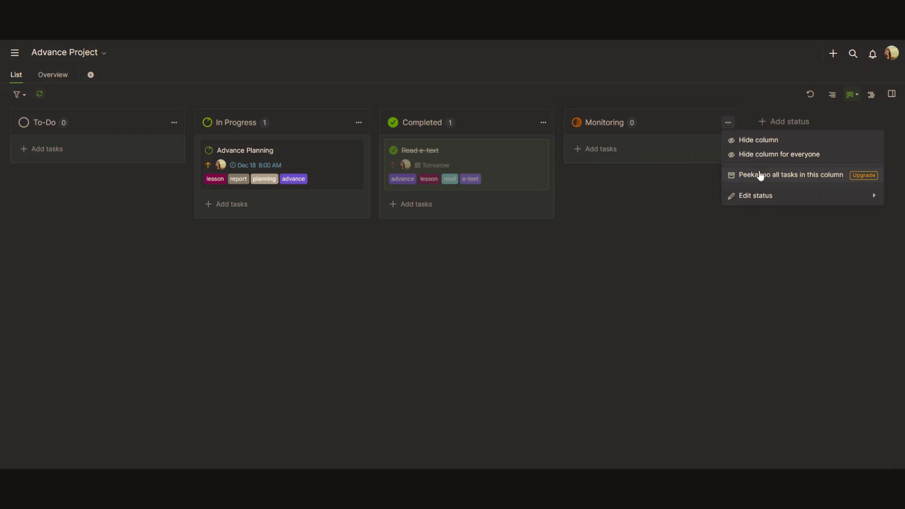
{"action": "mouse_move", "coordinate": [758, 198]}
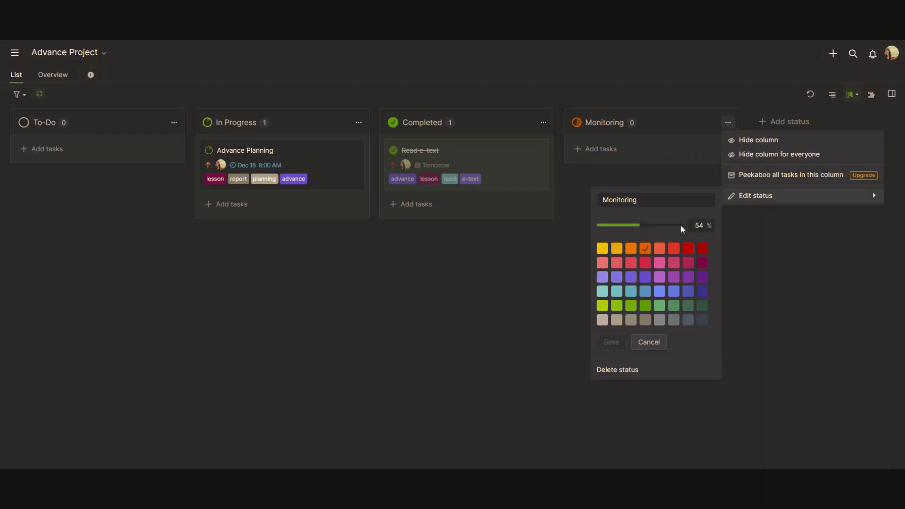
{"action": "left_click", "coordinate": [553, 254]}
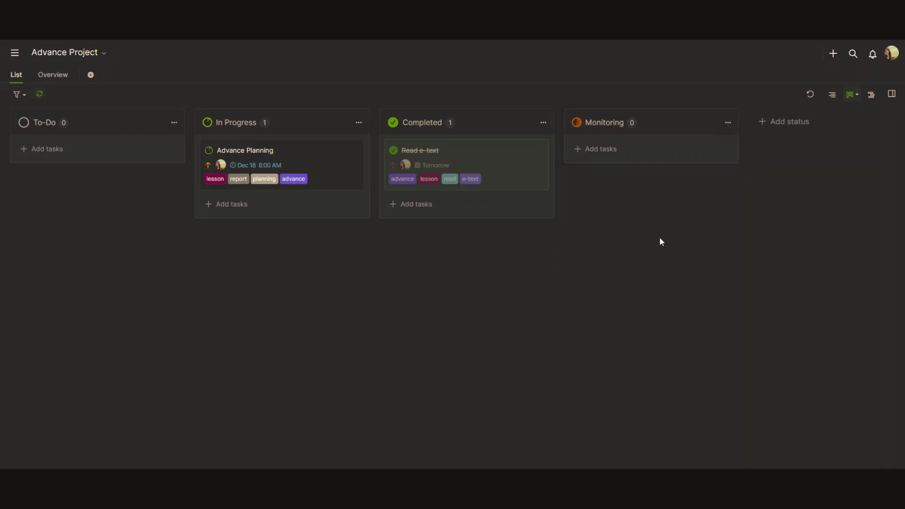
{"action": "left_click", "coordinate": [775, 124]}
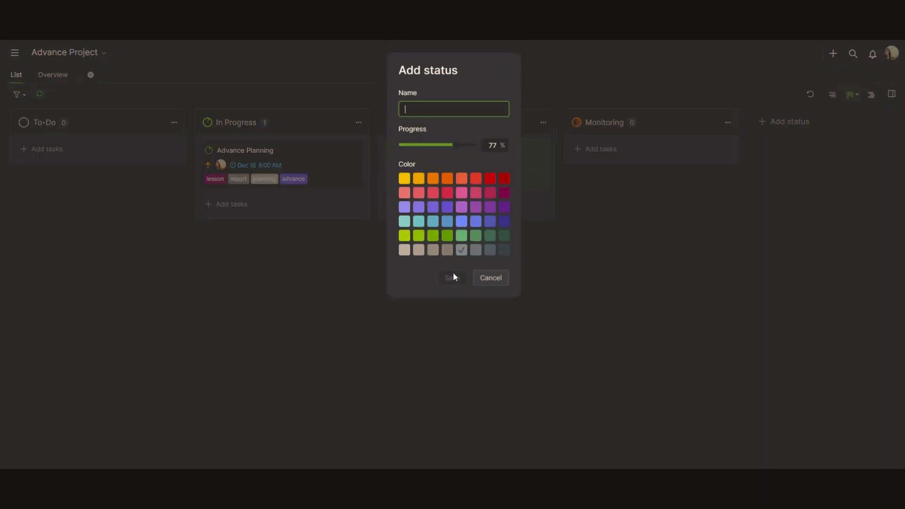
{"action": "left_click", "coordinate": [487, 280]}
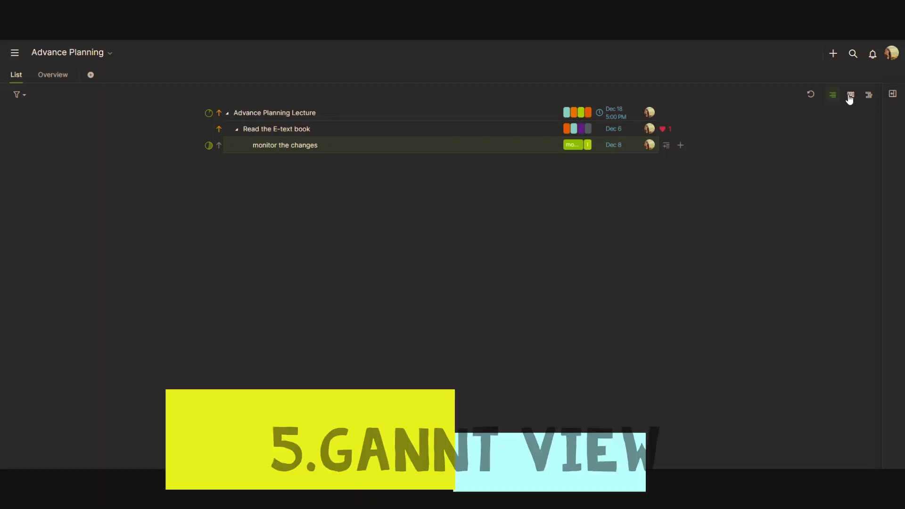
{"action": "left_click", "coordinate": [851, 94]}
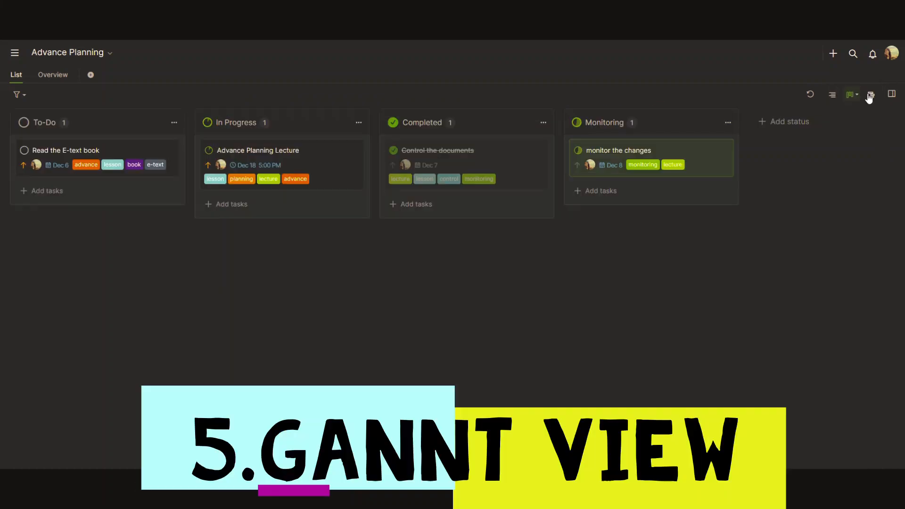
Show the project as a Gantt timeline with the task list hidden, ending on the Day scale.
{"action": "left_click", "coordinate": [870, 96]}
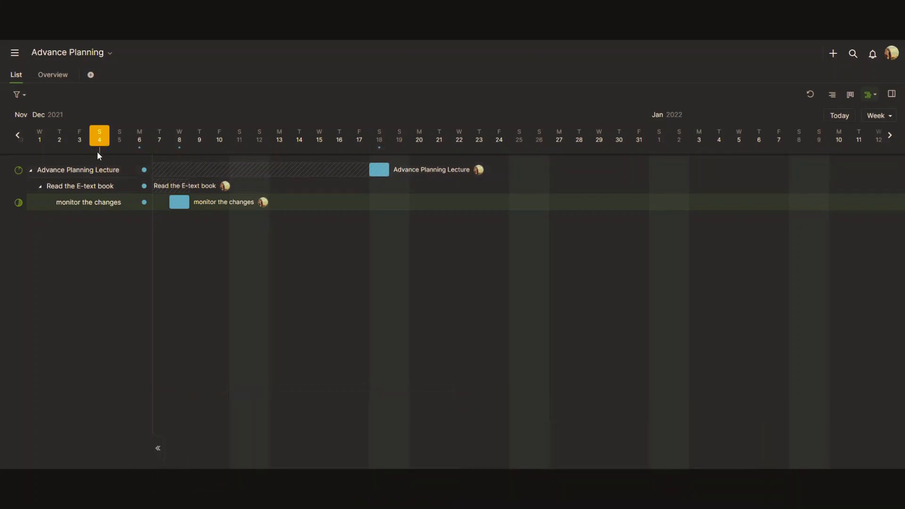
{"action": "left_click", "coordinate": [158, 448]}
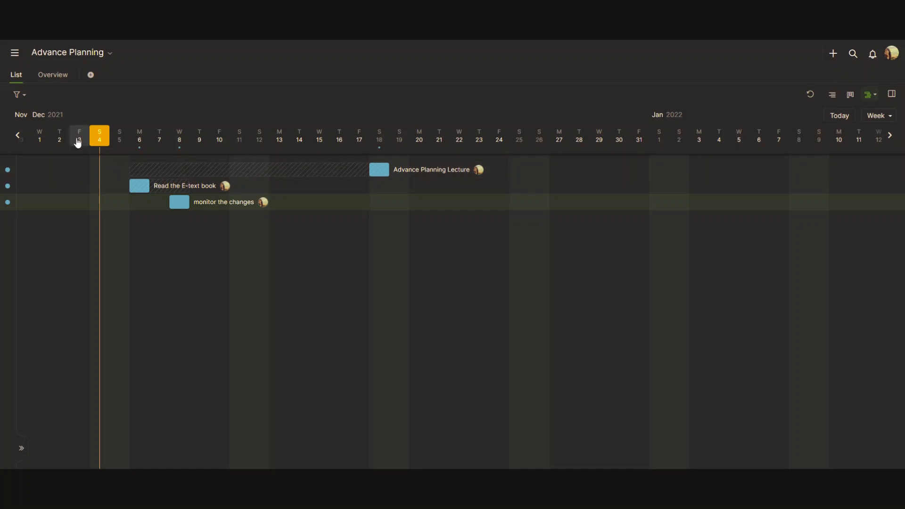
{"action": "mouse_move", "coordinate": [429, 469]}
{"action": "left_mouse_down"}
{"action": "mouse_move", "coordinate": [87, 461]}
{"action": "mouse_move", "coordinate": [486, 468]}
{"action": "left_mouse_up"}
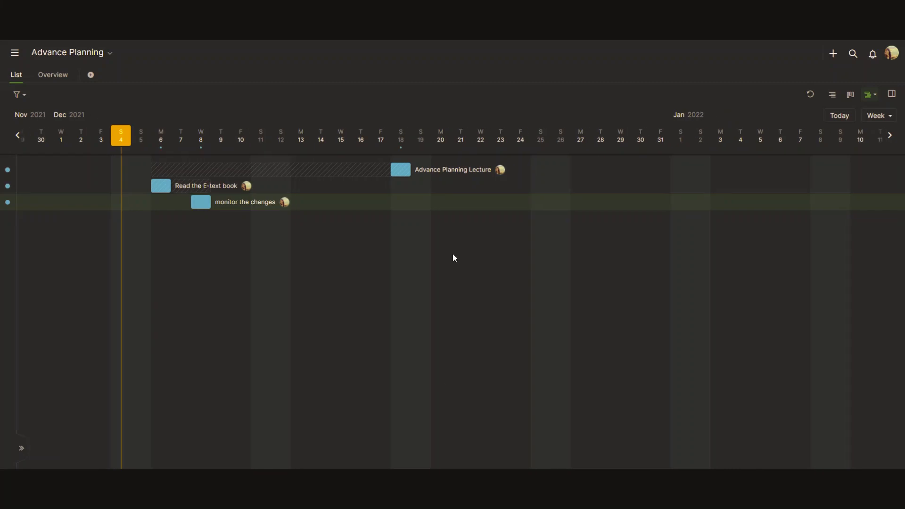
{"action": "left_click", "coordinate": [877, 116]}
{"action": "left_click", "coordinate": [851, 163]}
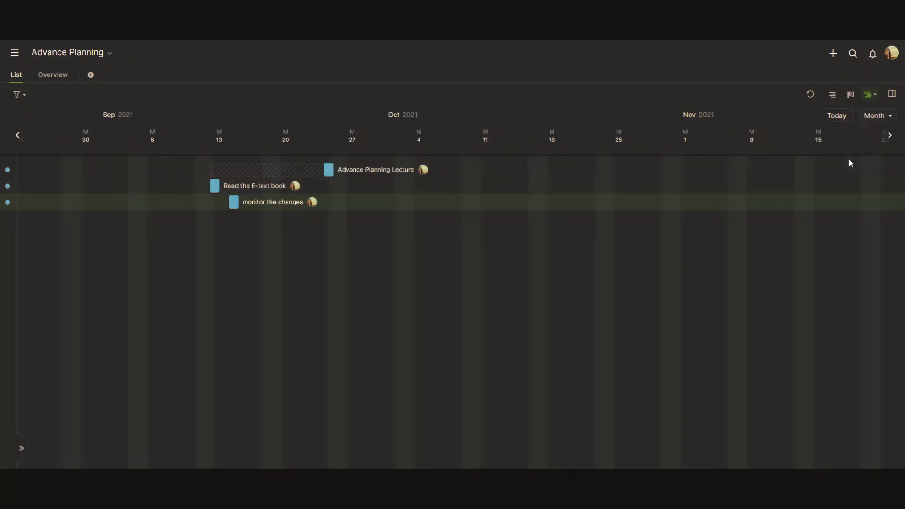
{"action": "left_click", "coordinate": [876, 117]}
{"action": "left_click", "coordinate": [875, 176]}
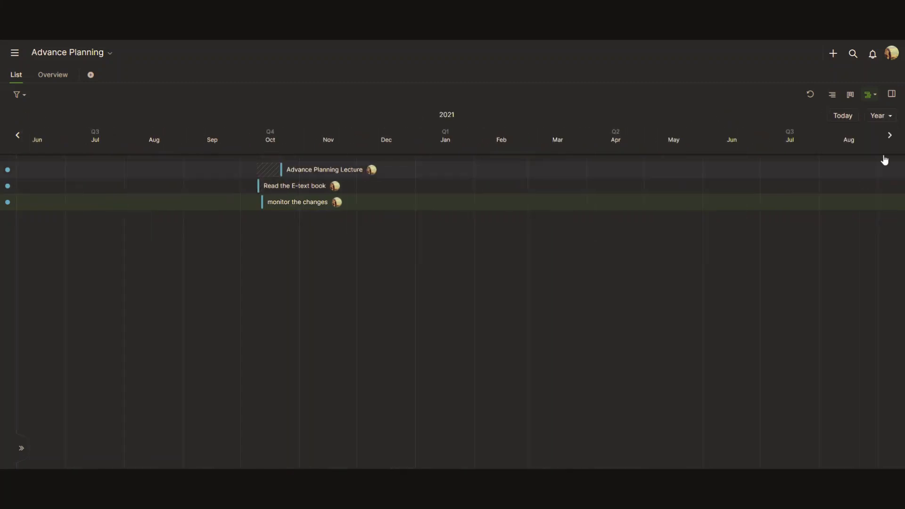
{"action": "left_click", "coordinate": [879, 116]}
{"action": "left_click", "coordinate": [853, 135]}
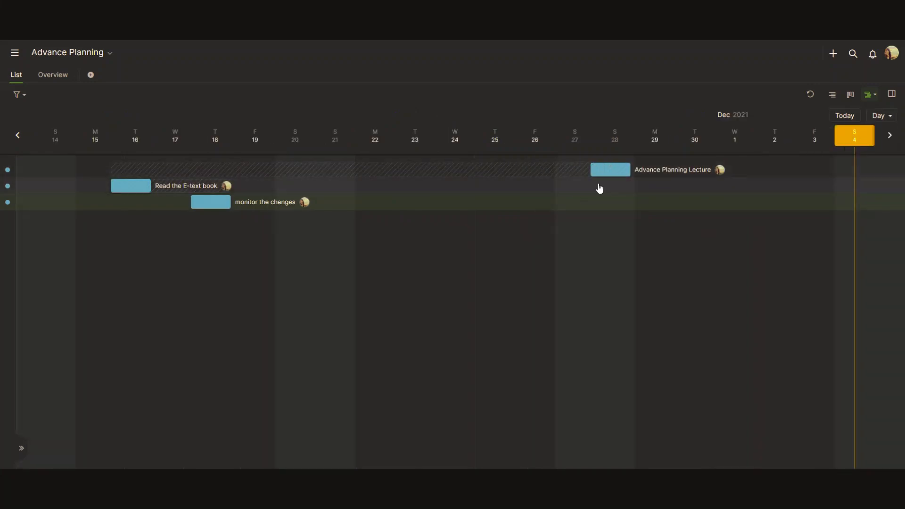
Make Advance Planning Lecture and monitor the changes both start on Dec 6.
{"action": "left_click_drag", "start_coordinate": [592, 170], "coordinate": [115, 185]}
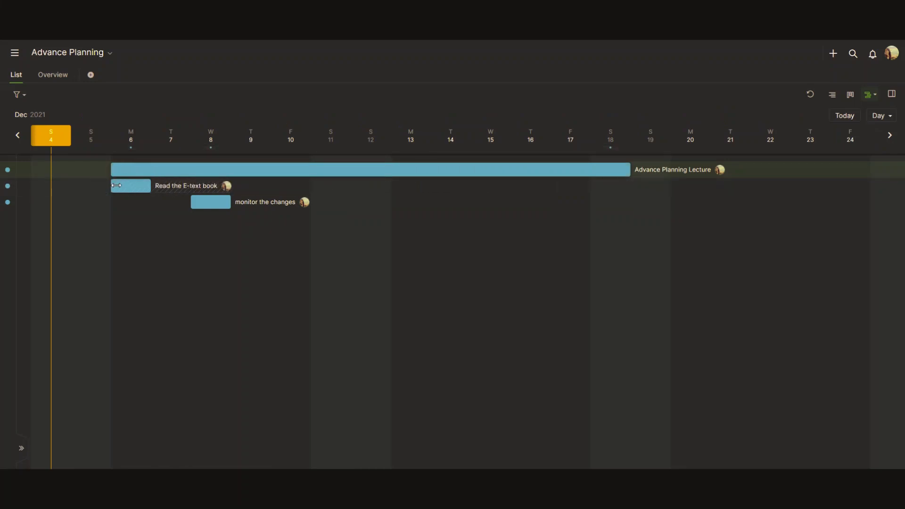
{"action": "left_click_drag", "start_coordinate": [191, 204], "coordinate": [109, 201]}
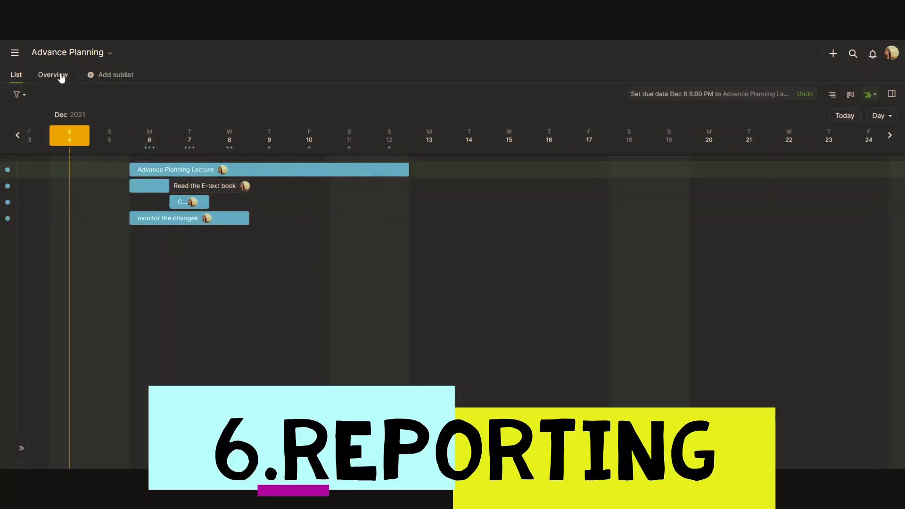
{"action": "left_click", "coordinate": [53, 74]}
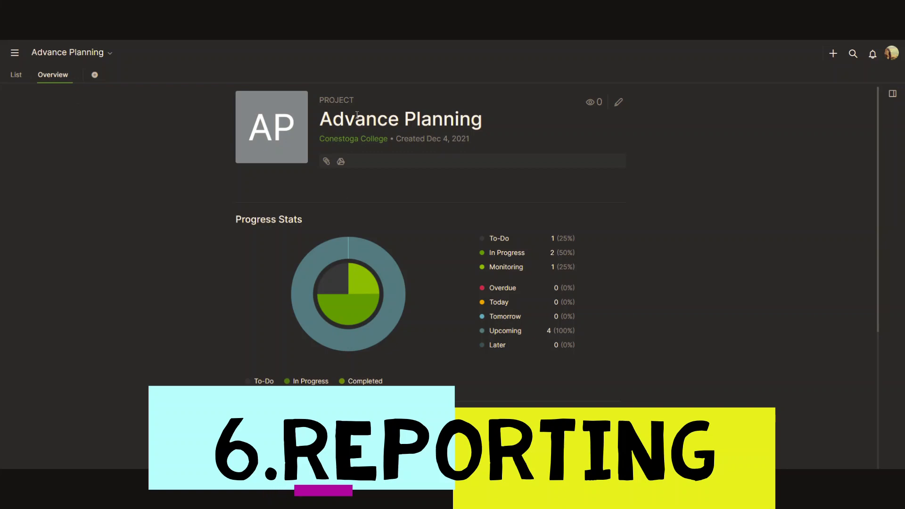
Inspect the Overview's progress pie chart and Weekly Summary, then expand Recent Activities.
{"action": "scroll", "coordinate": [428, 189], "scroll_direction": "down", "scroll_amount": 2}
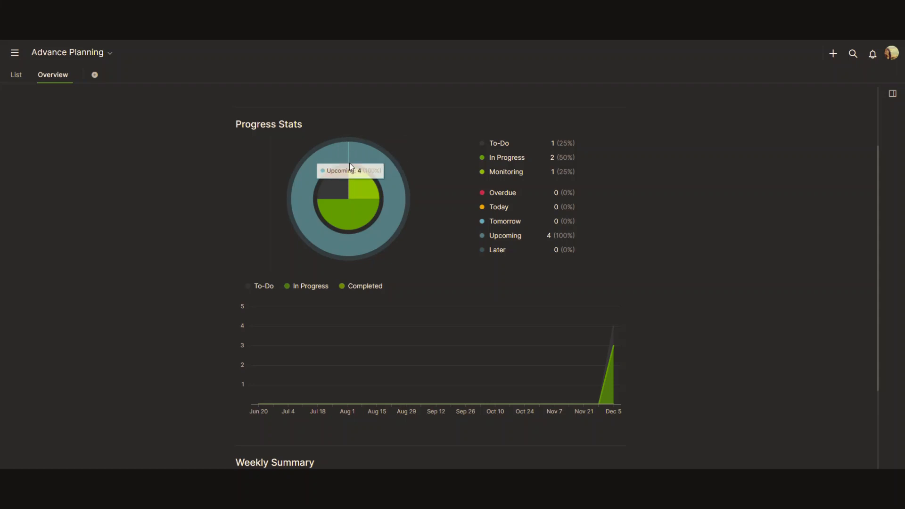
{"action": "mouse_move", "coordinate": [355, 195]}
{"action": "mouse_move", "coordinate": [363, 162]}
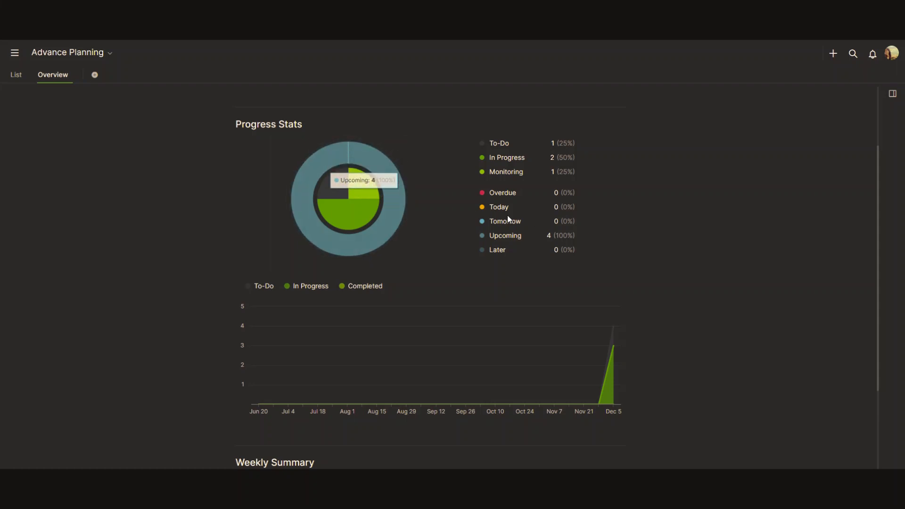
{"action": "scroll", "coordinate": [462, 198], "scroll_direction": "down", "scroll_amount": 2}
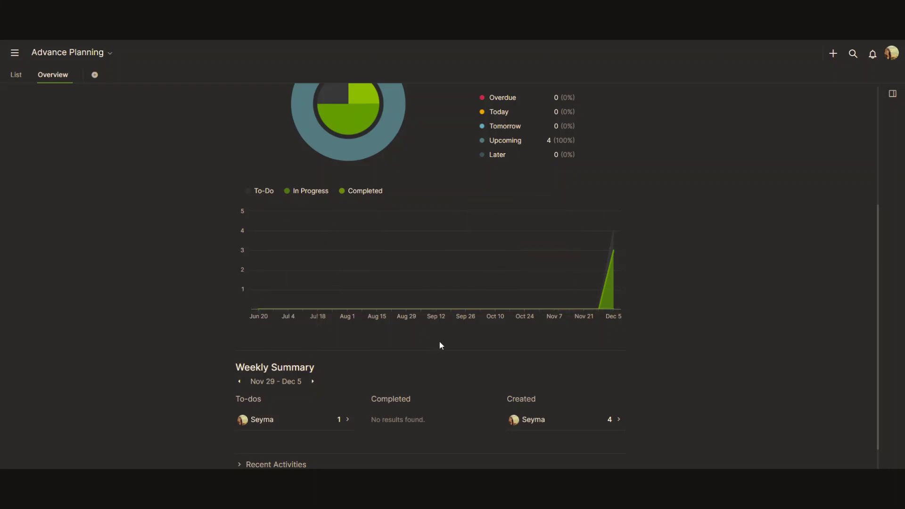
{"action": "mouse_move", "coordinate": [611, 298]}
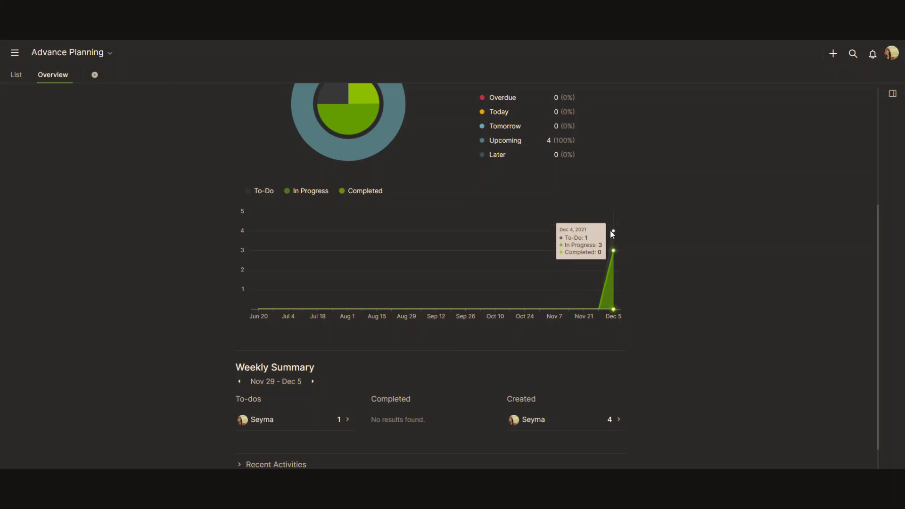
{"action": "scroll", "coordinate": [660, 235], "scroll_direction": "down", "scroll_amount": 1}
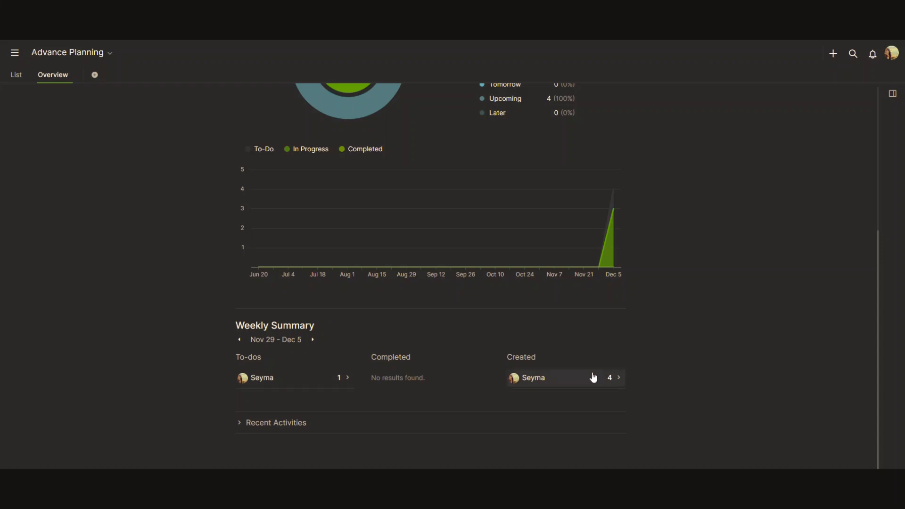
{"action": "left_click", "coordinate": [277, 426]}
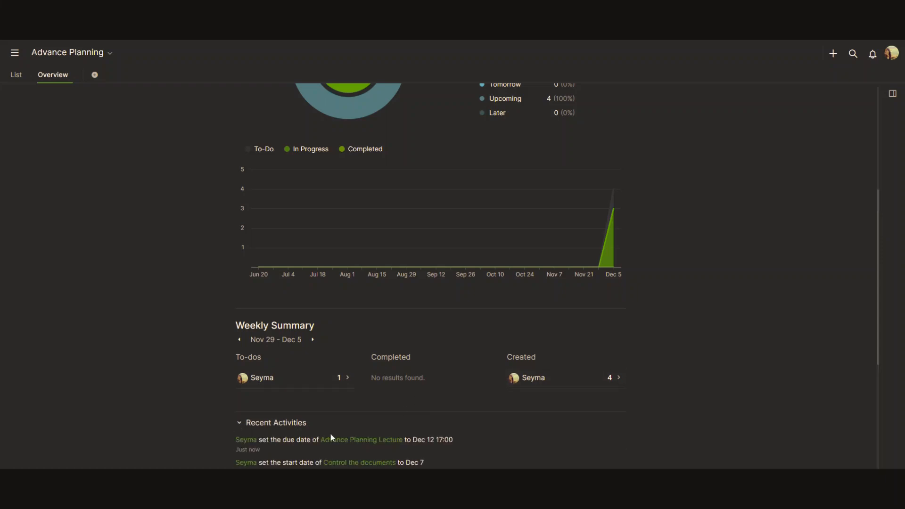
{"action": "scroll", "coordinate": [358, 429], "scroll_direction": "down", "scroll_amount": 5}
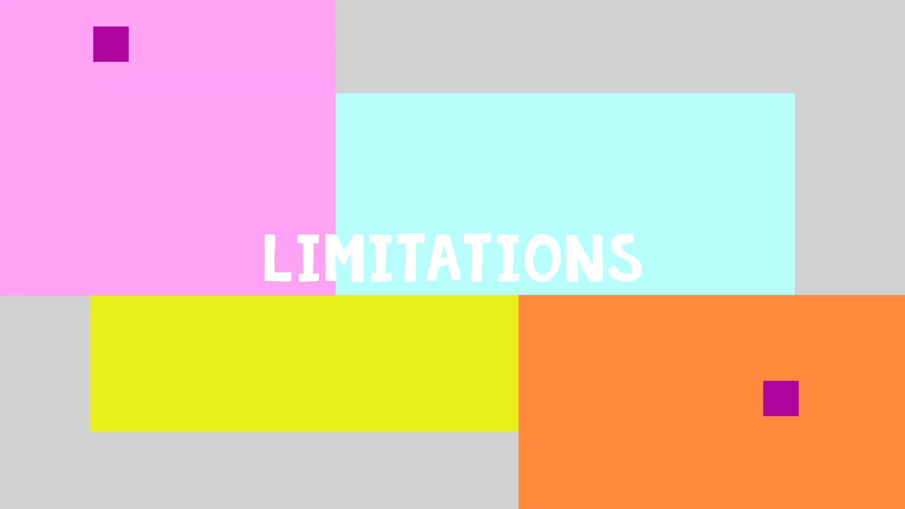